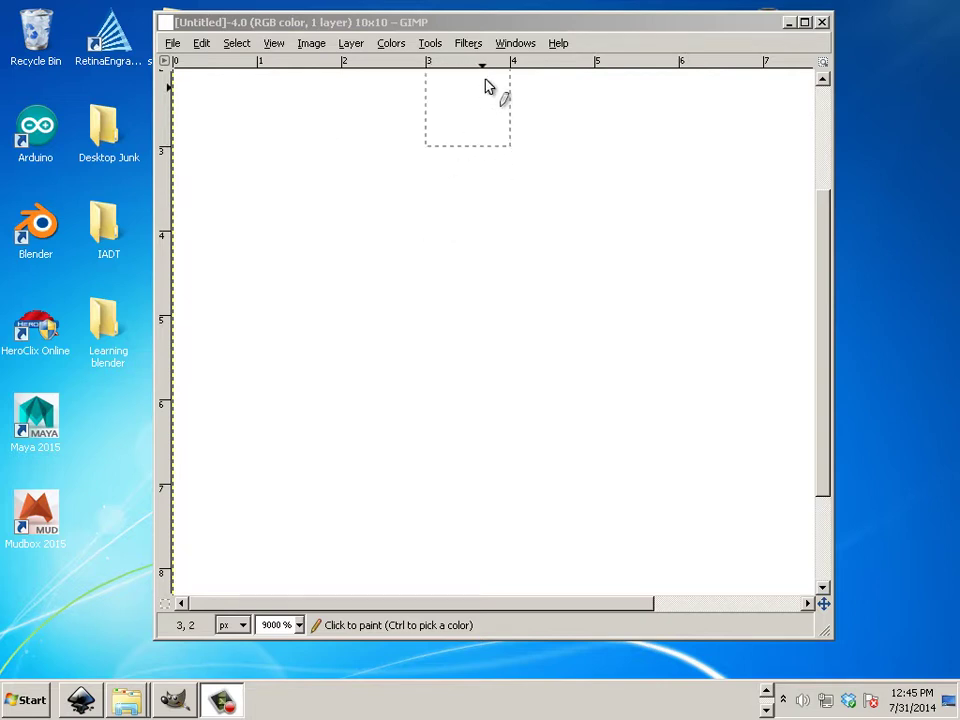
Browse the Windows menu options and dismiss it without choosing anything.
{"action": "left_click", "coordinate": [515, 44]}
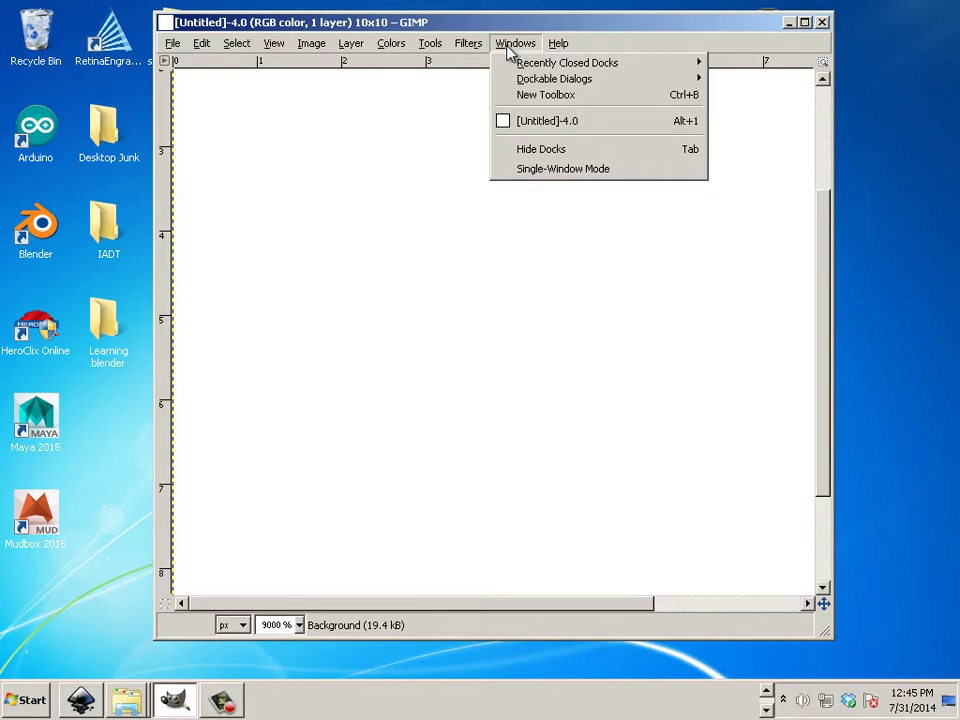
{"action": "mouse_move", "coordinate": [468, 44]}
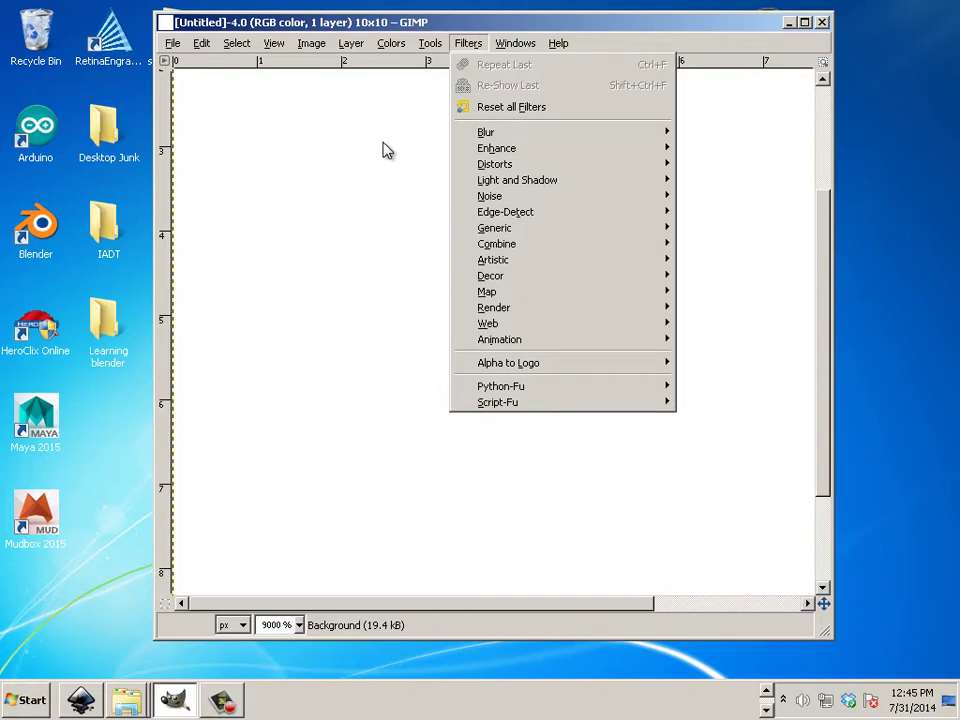
{"action": "mouse_move", "coordinate": [380, 40]}
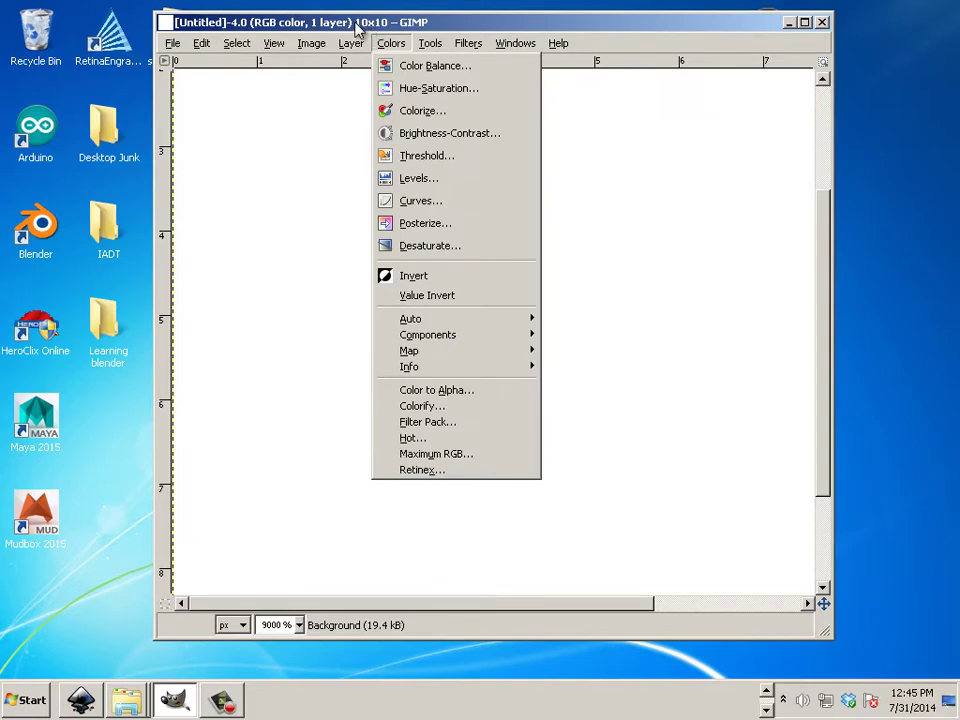
{"action": "mouse_move", "coordinate": [351, 43]}
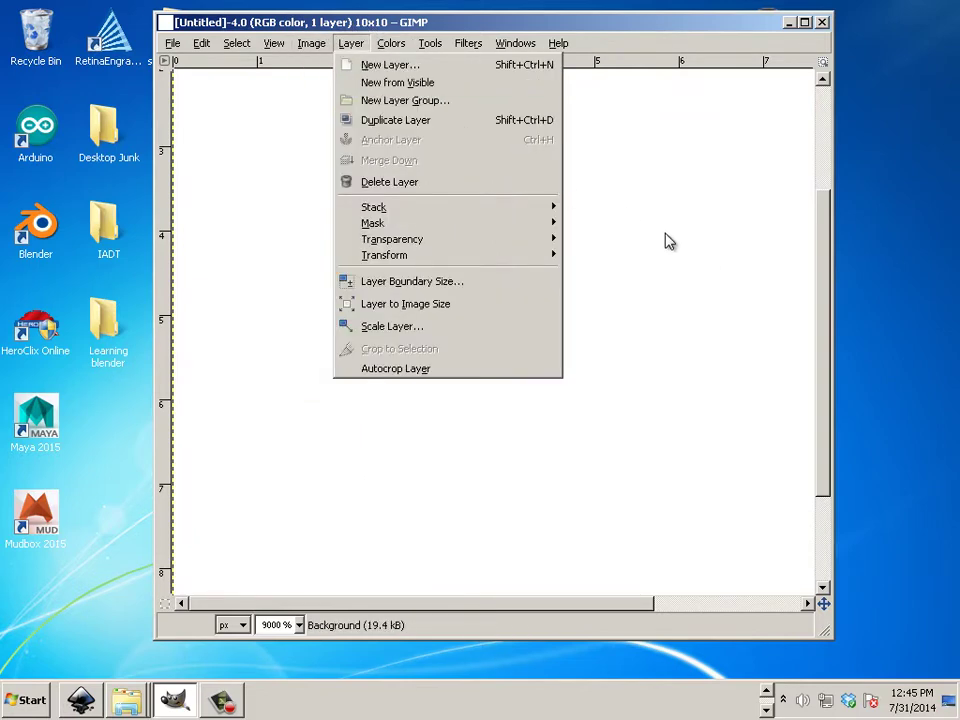
{"action": "left_click", "coordinate": [629, 223]}
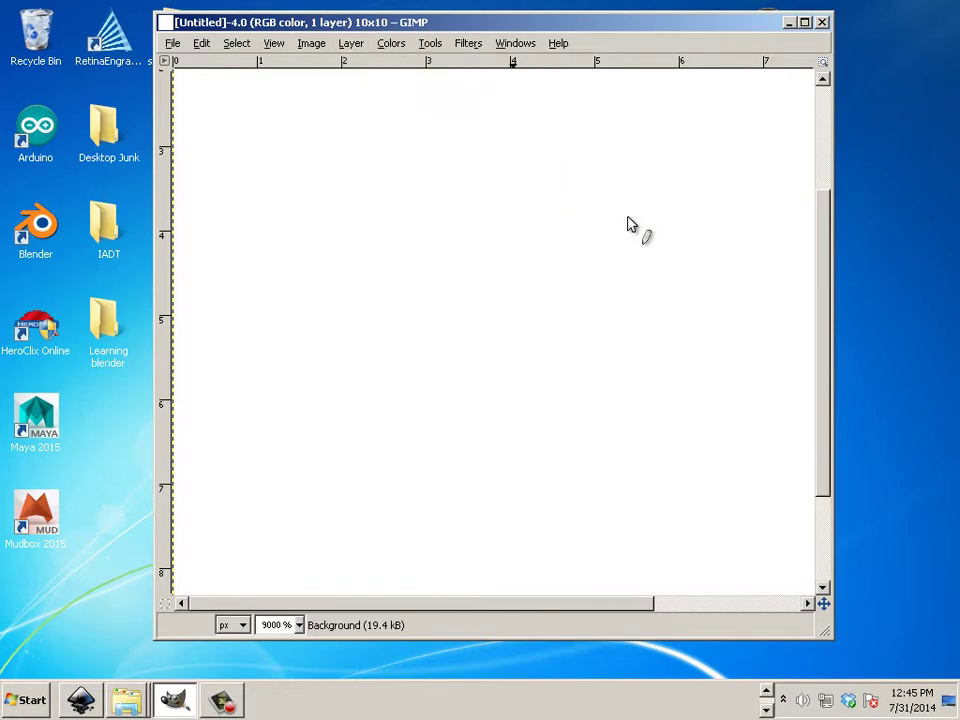
Duplicate the image, close the duplicate discarding changes, then close the 10x10 image.
{"action": "left_click", "coordinate": [516, 44]}
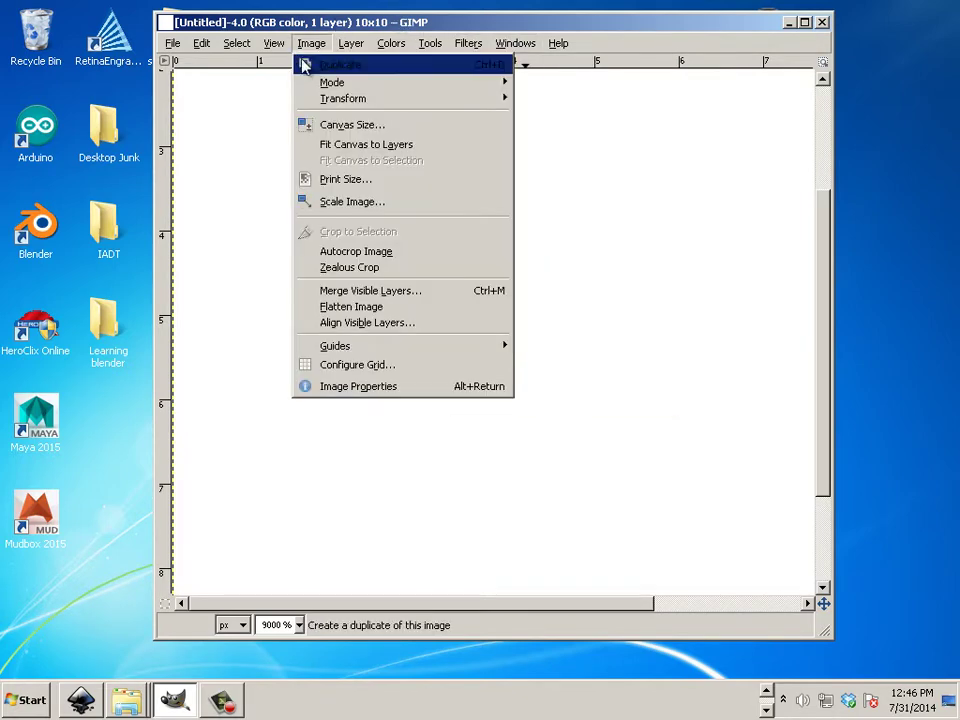
{"action": "left_click", "coordinate": [320, 63]}
{"action": "left_click", "coordinate": [560, 156]}
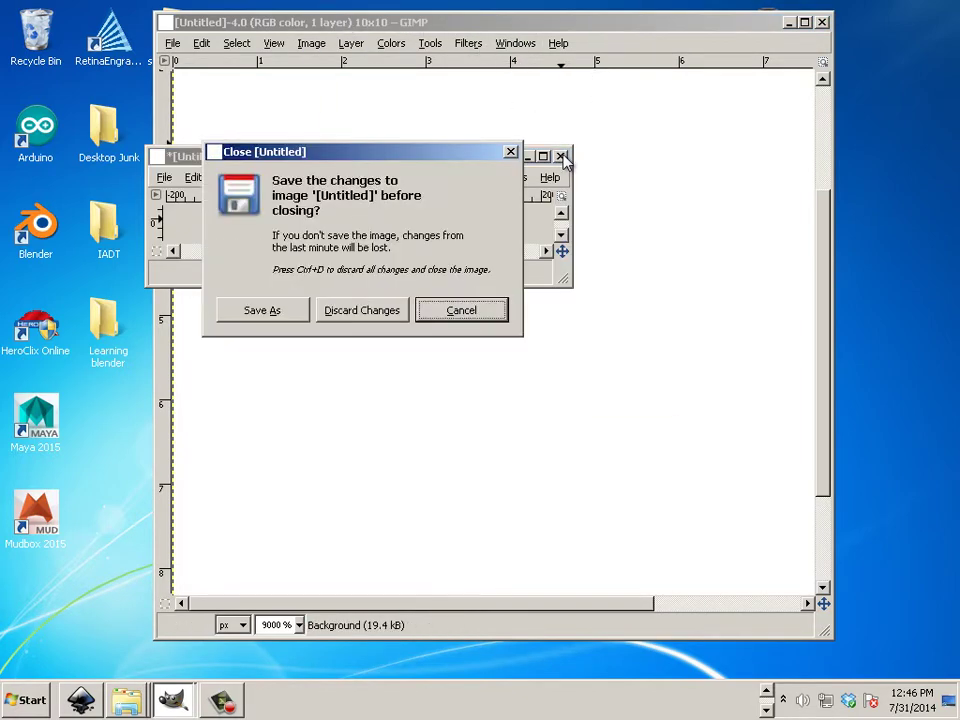
{"action": "left_click", "coordinate": [399, 313]}
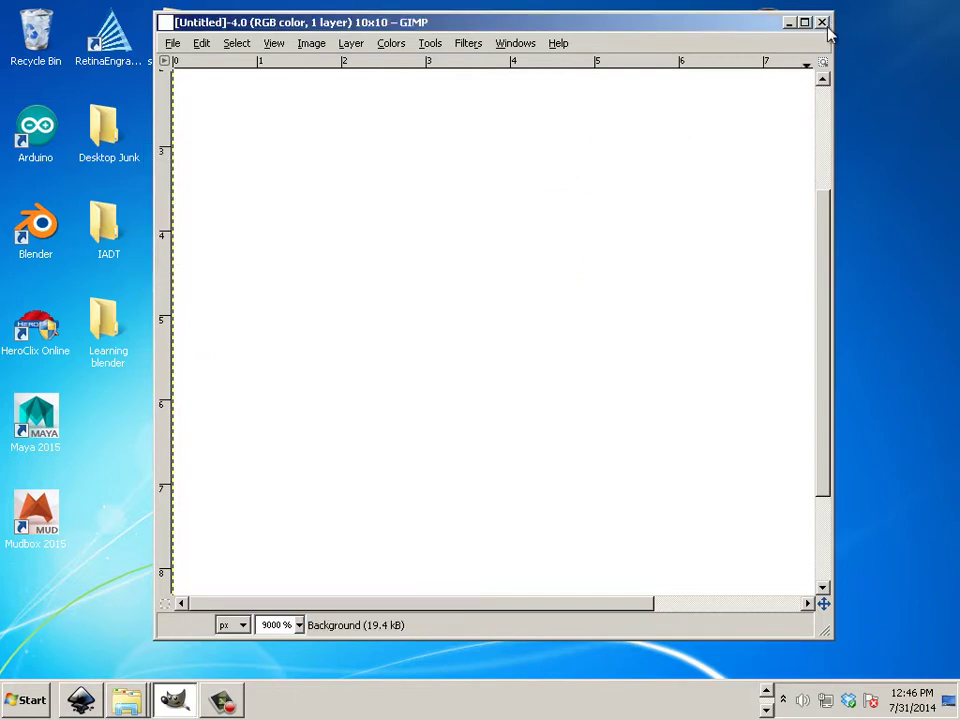
{"action": "left_click", "coordinate": [822, 22]}
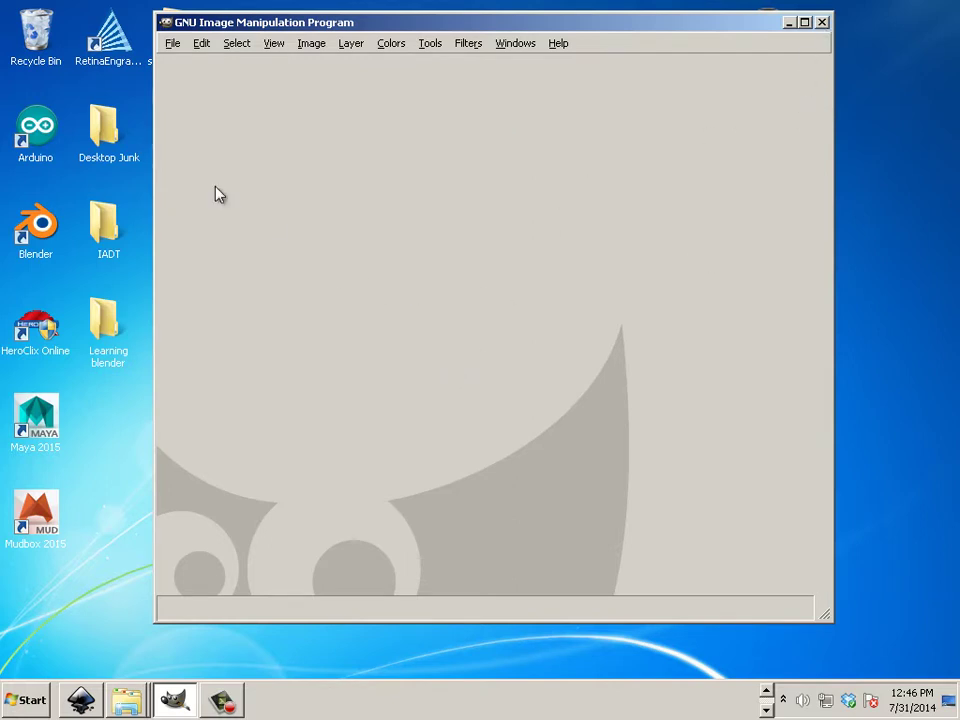
Create a new blank image from the 640x480 template.
{"action": "left_click", "coordinate": [176, 45]}
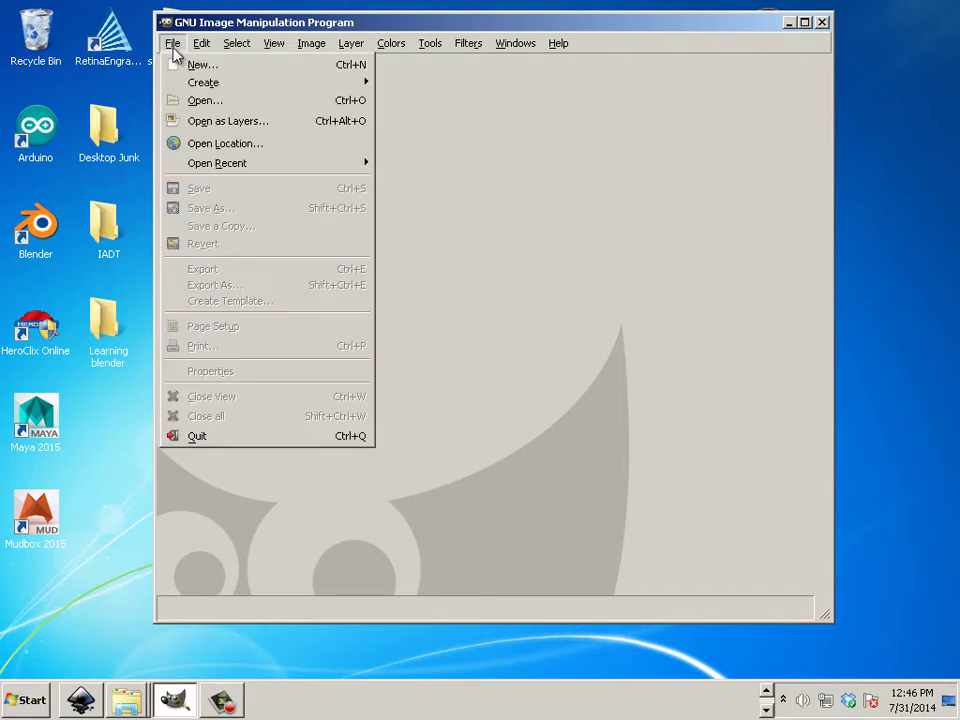
{"action": "left_click", "coordinate": [176, 64]}
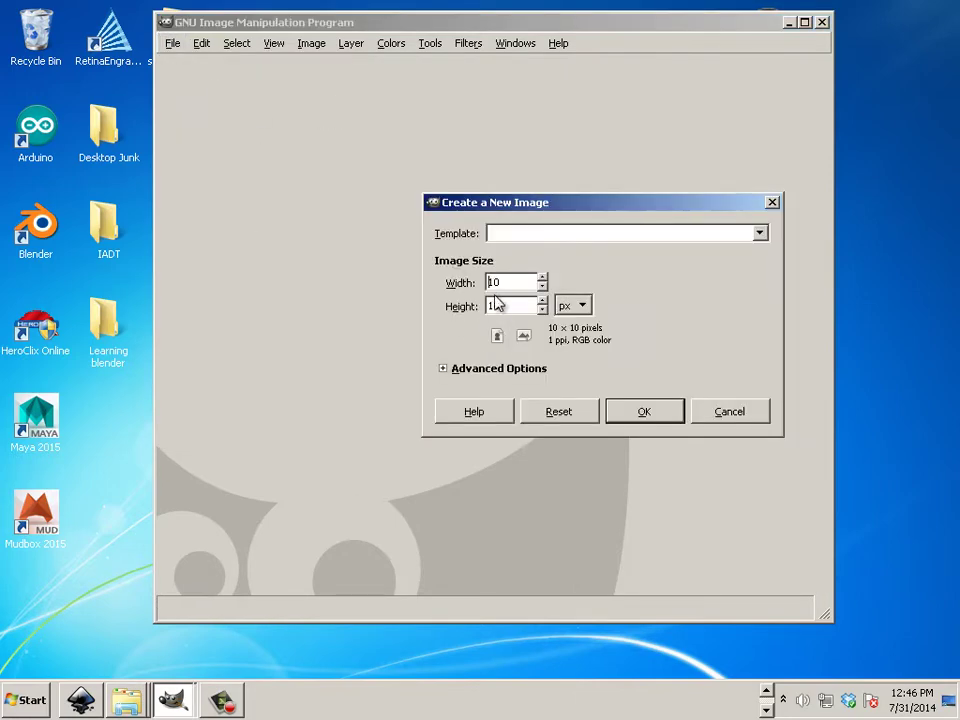
{"action": "left_click", "coordinate": [765, 237]}
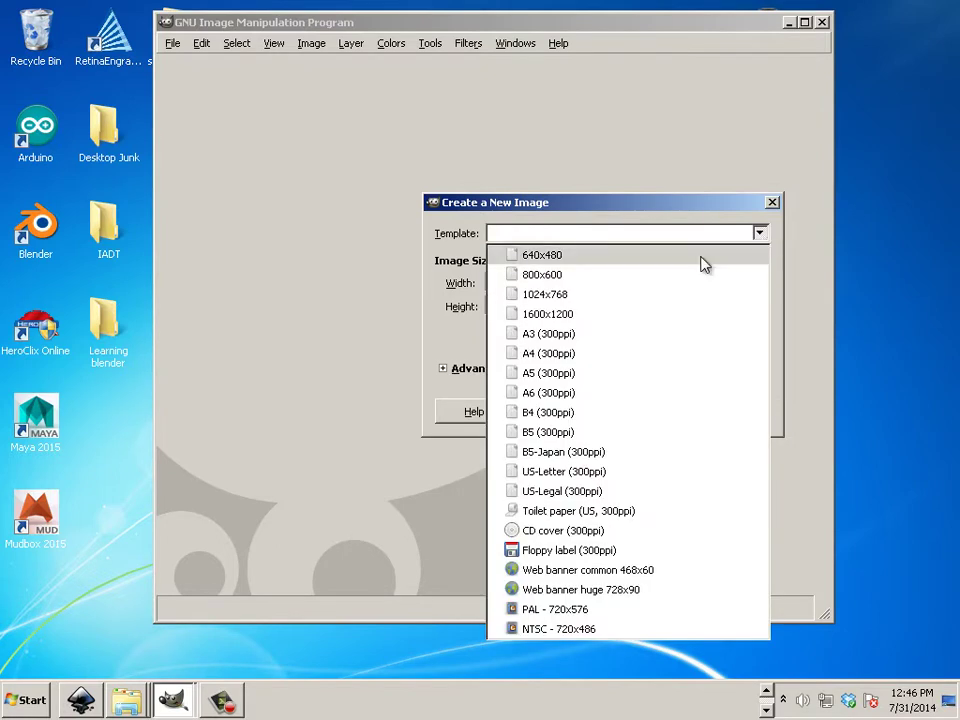
{"action": "left_click", "coordinate": [598, 259]}
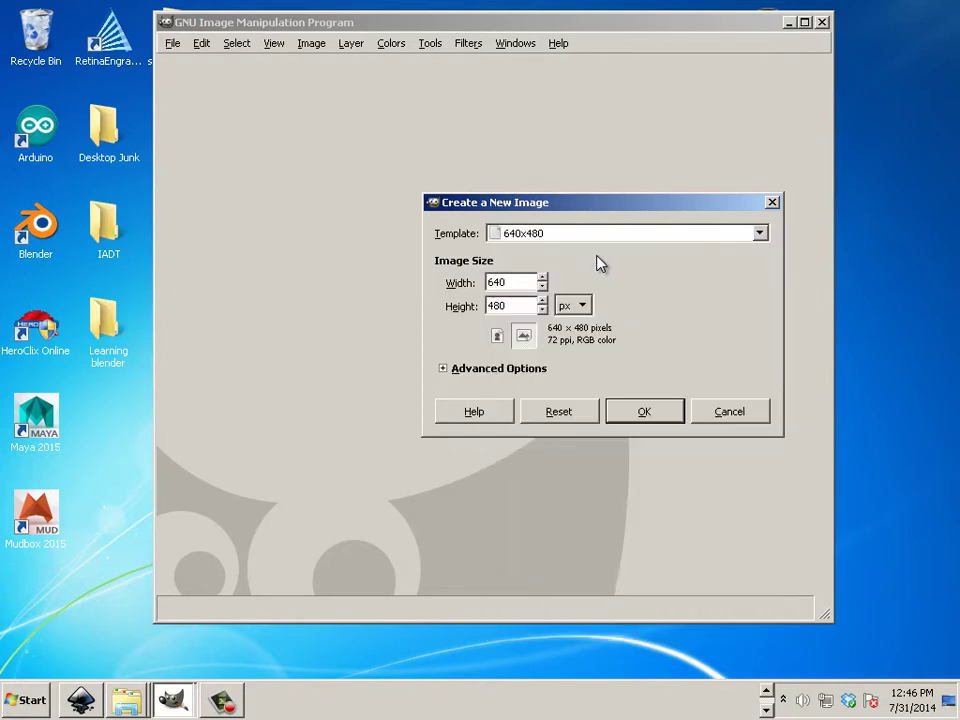
{"action": "left_click", "coordinate": [623, 416]}
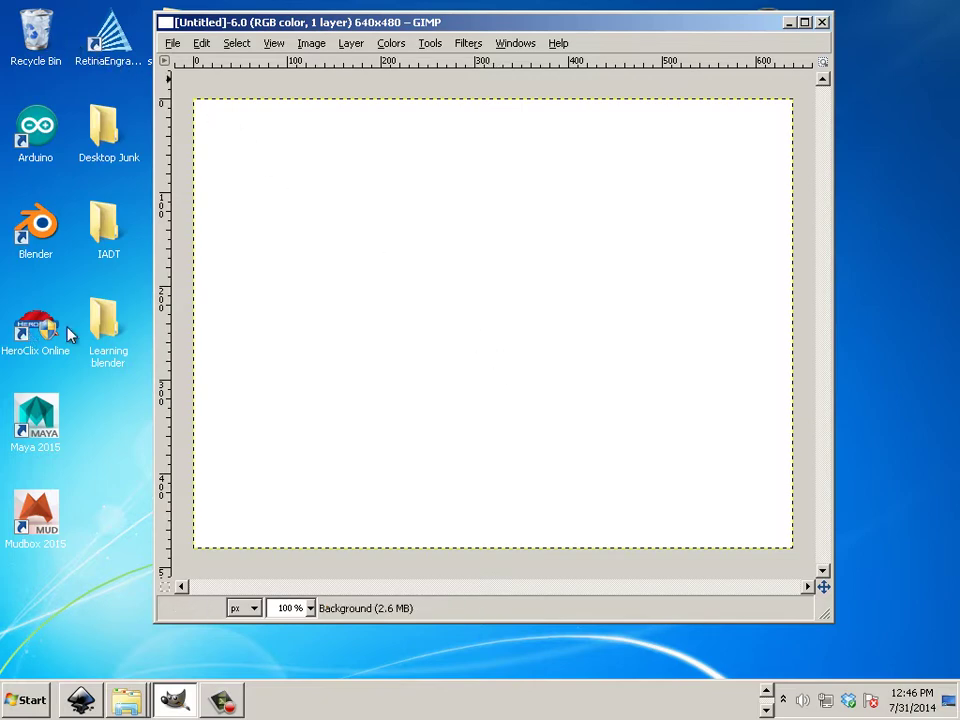
Open a new toolbox, drag it over the canvas, then close it.
{"action": "left_click", "coordinate": [513, 45]}
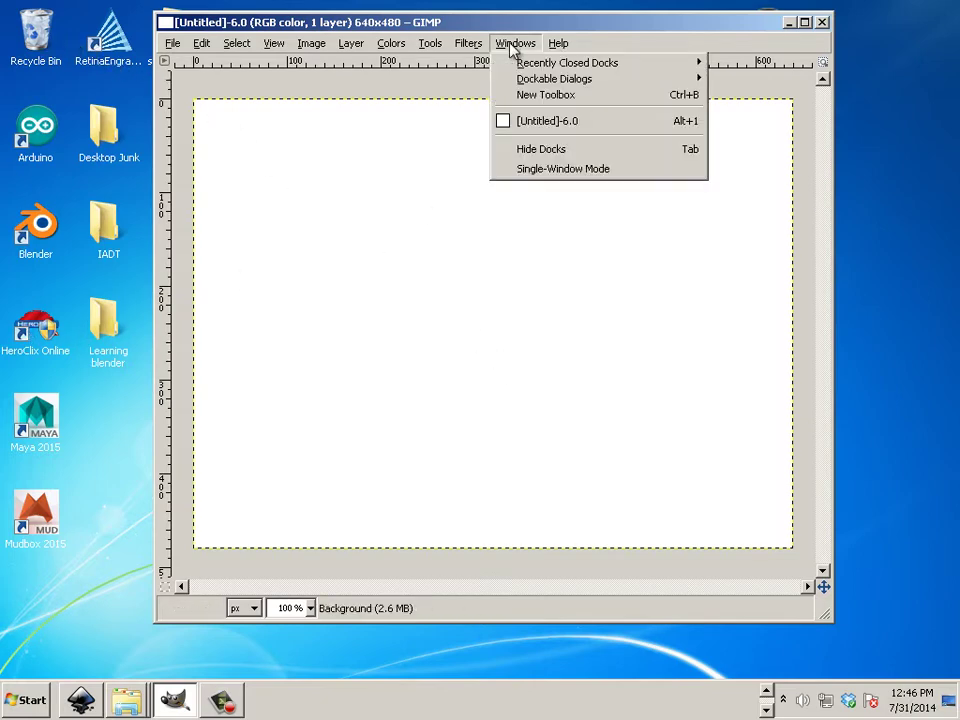
{"action": "left_click", "coordinate": [531, 96]}
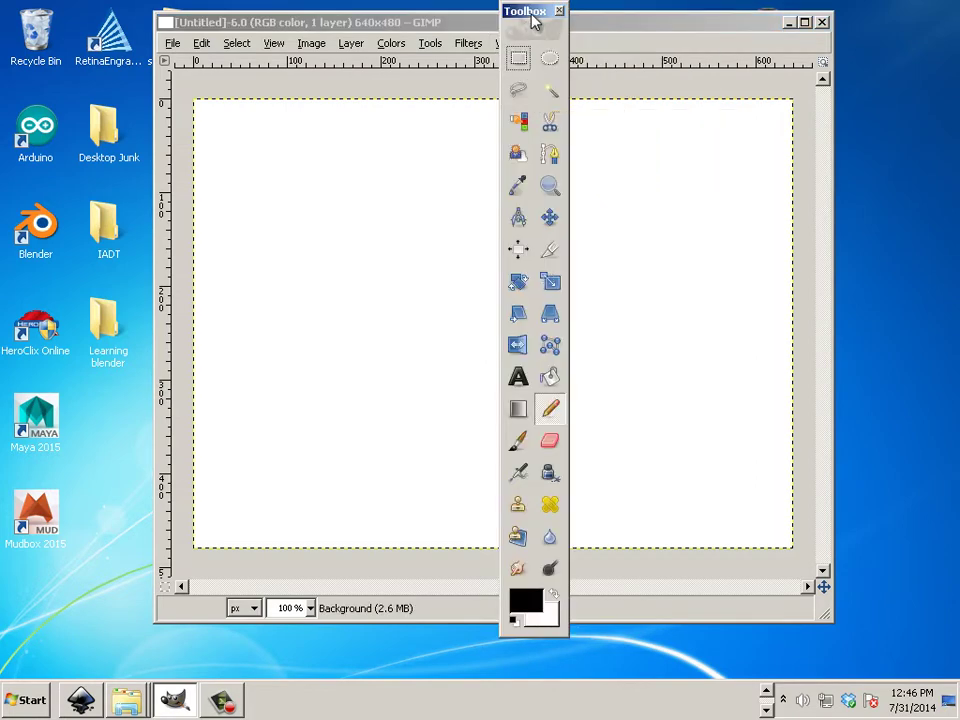
{"action": "left_click_drag", "start_coordinate": [533, 14], "coordinate": [283, 200]}
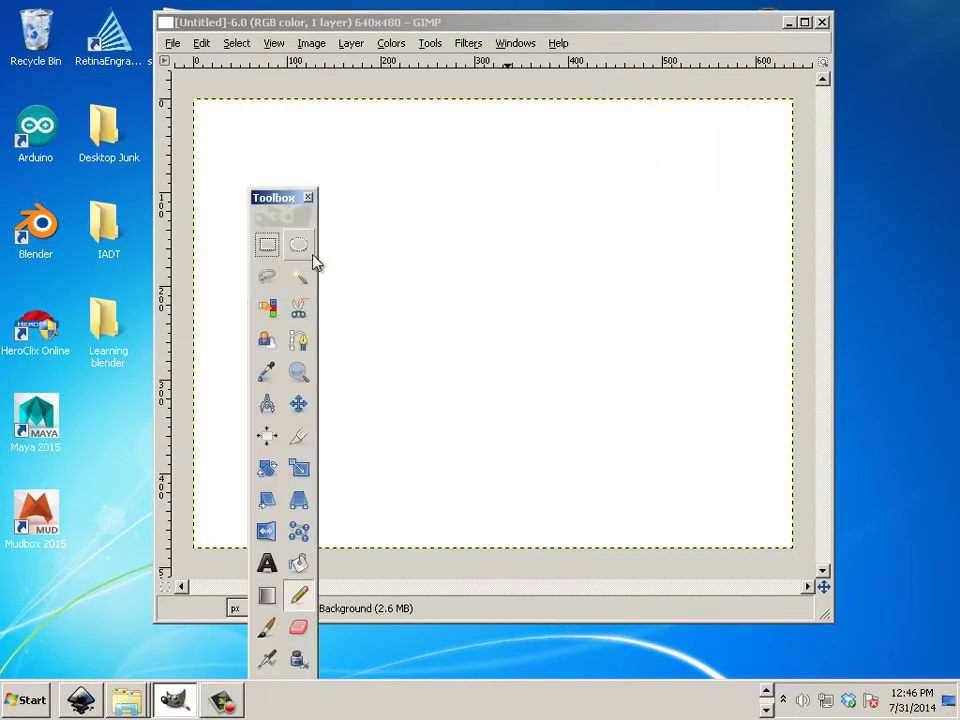
{"action": "left_click", "coordinate": [309, 198]}
Reopen a new toolbox and park it in the screen's top-left corner.
{"action": "left_click", "coordinate": [512, 44]}
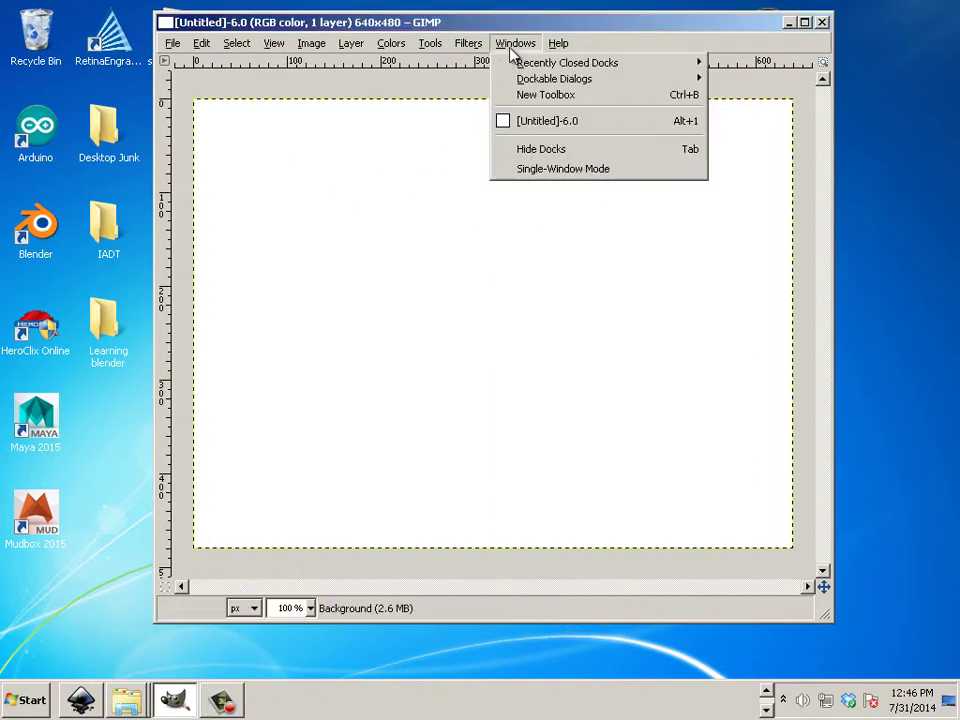
{"action": "left_click", "coordinate": [528, 95]}
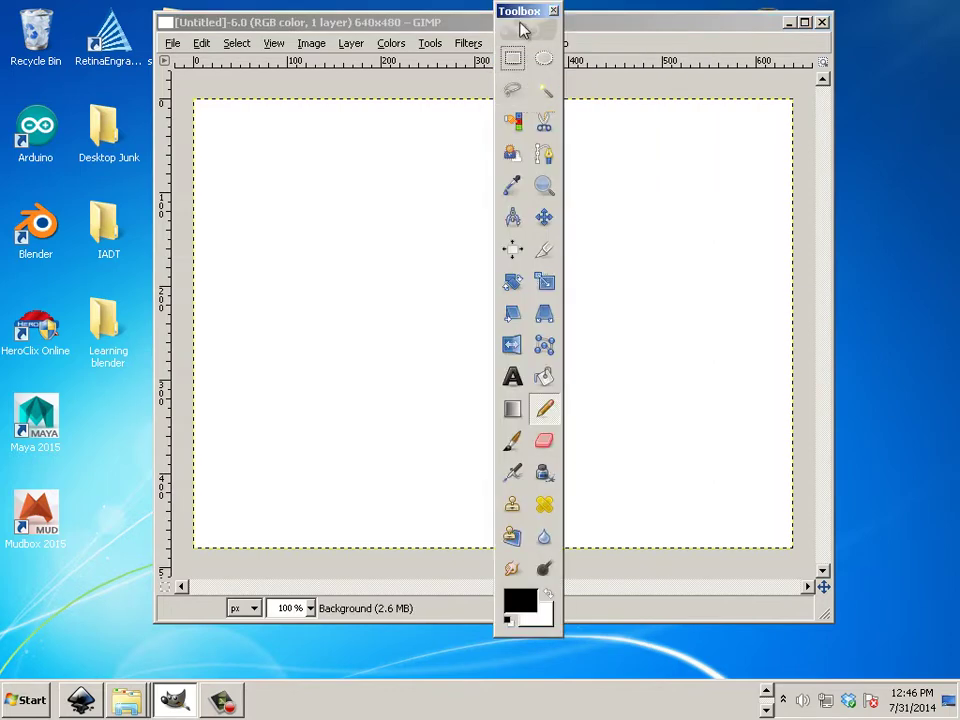
{"action": "left_click_drag", "start_coordinate": [532, 14], "coordinate": [630, 282]}
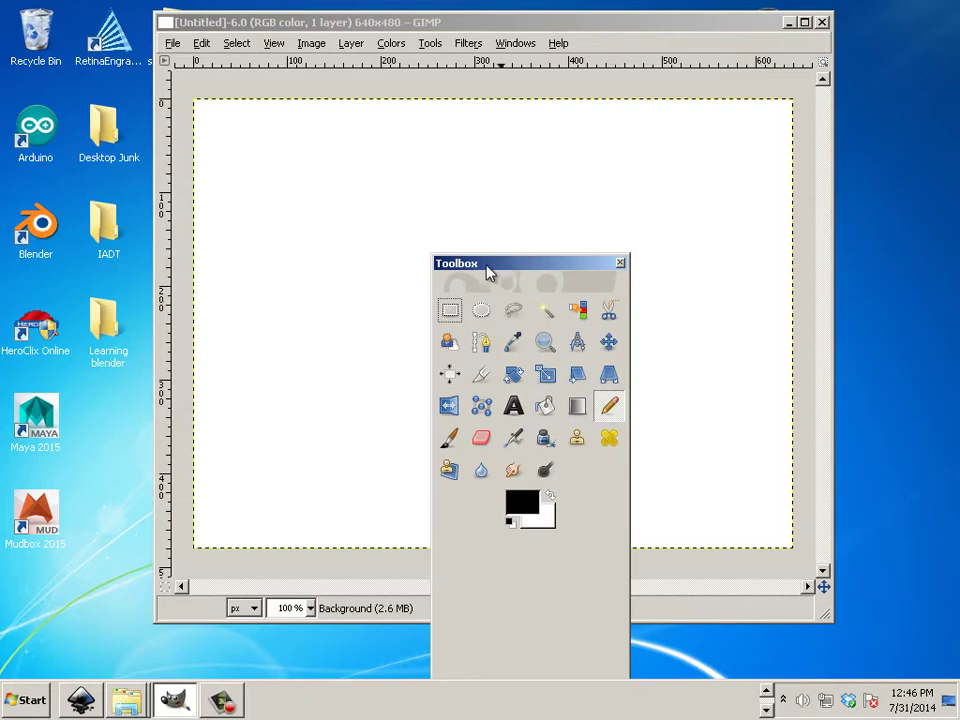
{"action": "left_click_drag", "start_coordinate": [486, 272], "coordinate": [128, 120]}
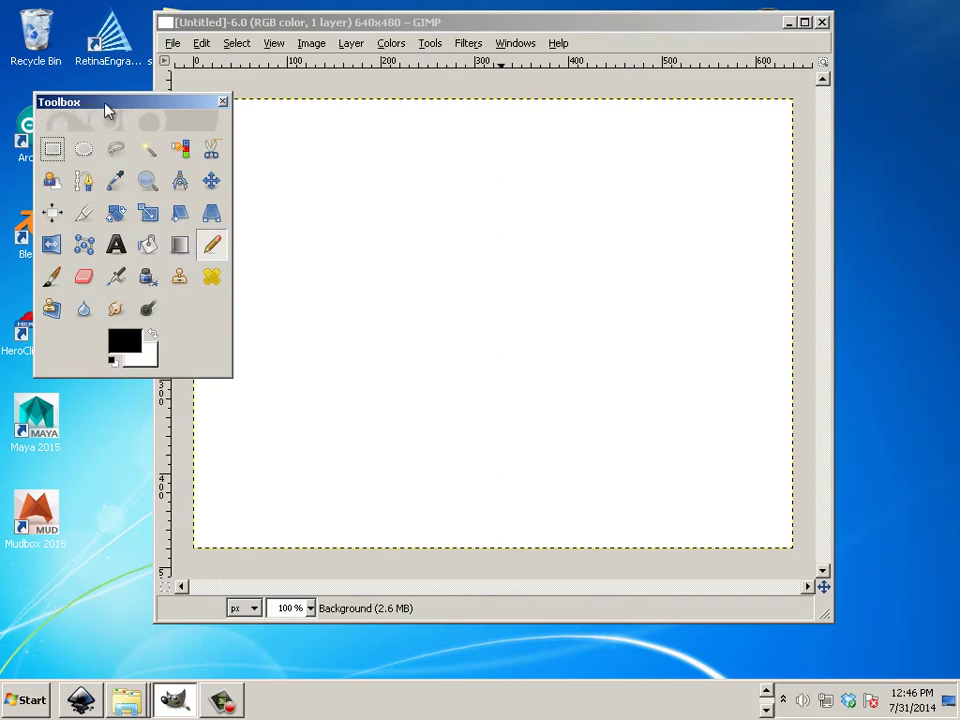
{"action": "left_click_drag", "start_coordinate": [108, 106], "coordinate": [77, 16]}
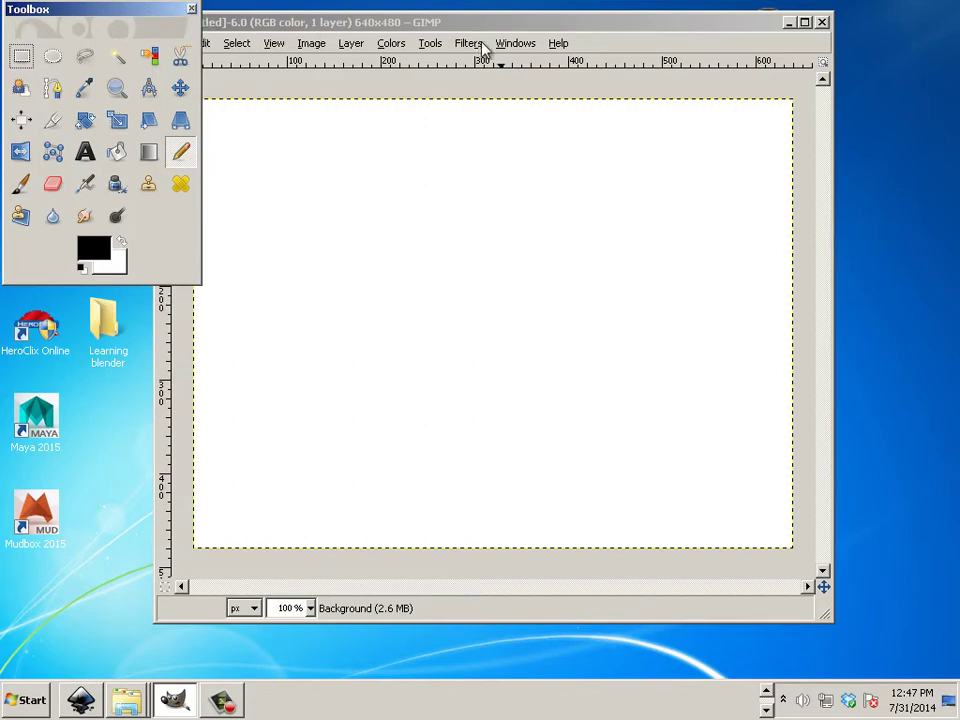
{"action": "left_click", "coordinate": [513, 43]}
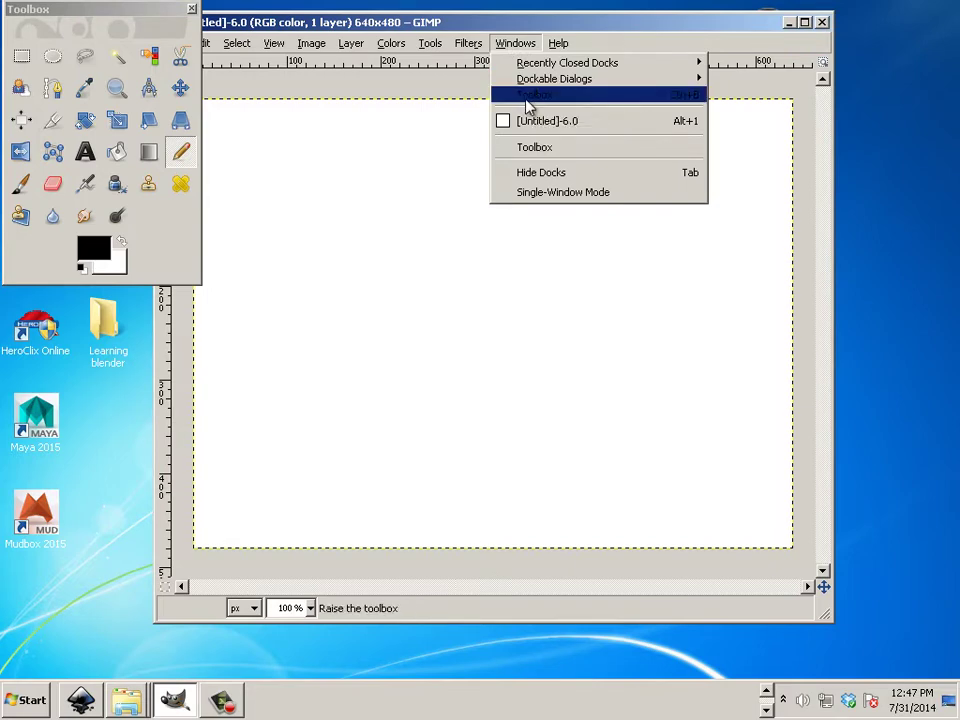
Open the Layers dialog and float it over the middle of the image window.
{"action": "mouse_move", "coordinate": [555, 80]}
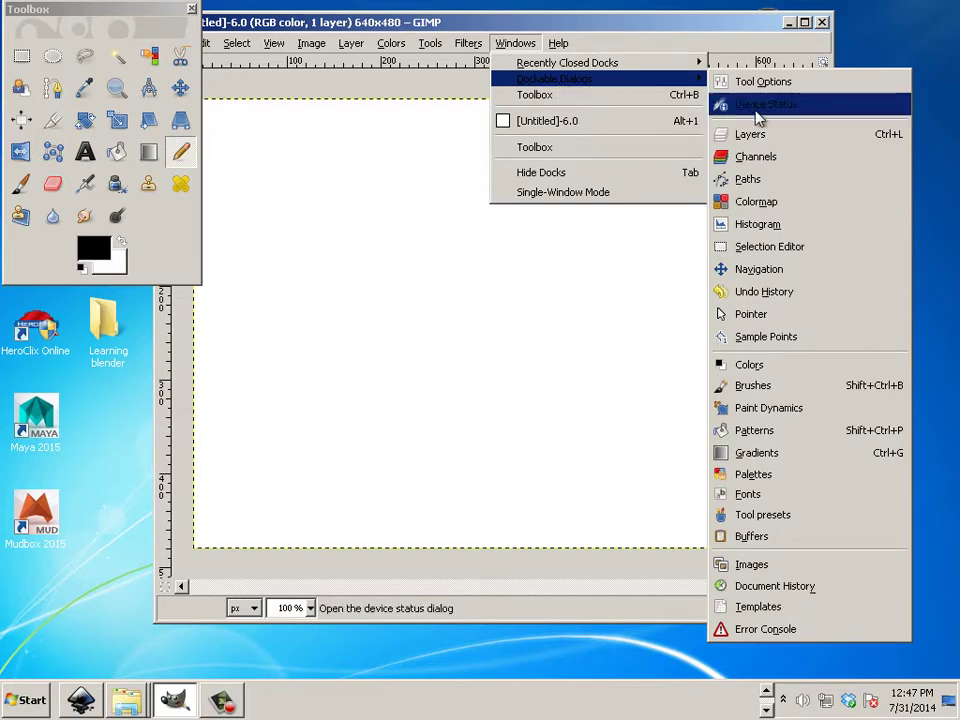
{"action": "left_click", "coordinate": [754, 136]}
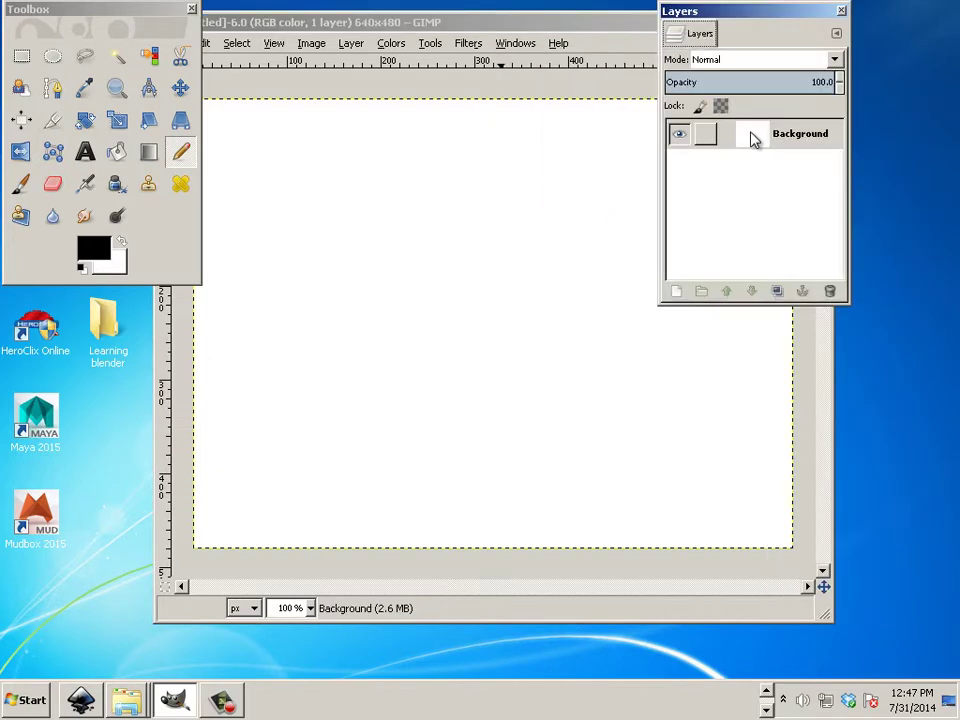
{"action": "left_click_drag", "start_coordinate": [726, 21], "coordinate": [355, 225]}
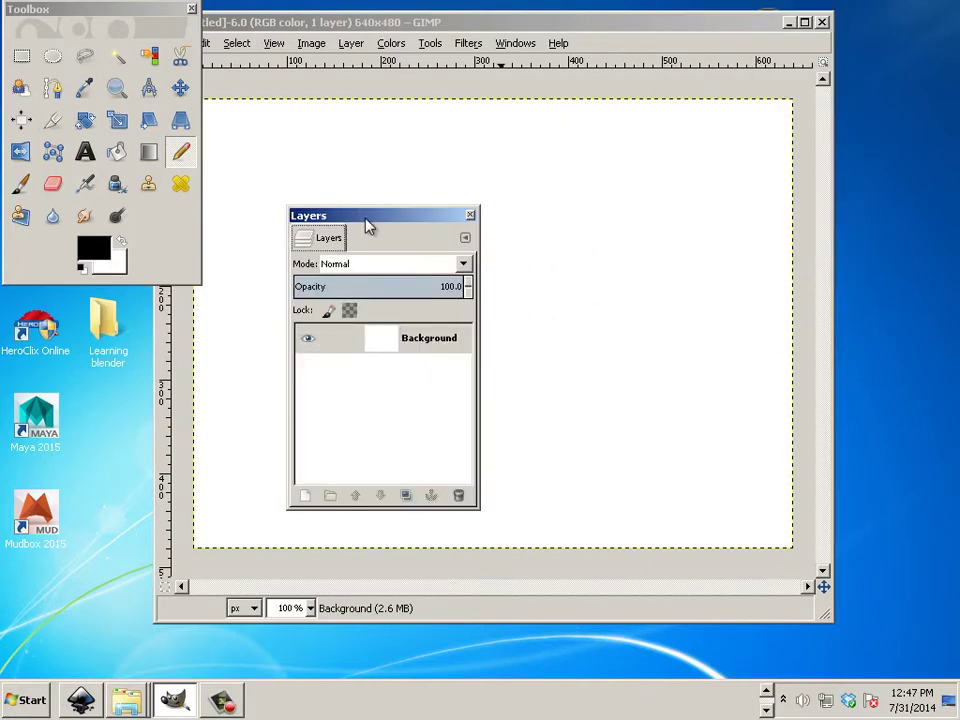
{"action": "left_click_drag", "start_coordinate": [365, 220], "coordinate": [389, 238]}
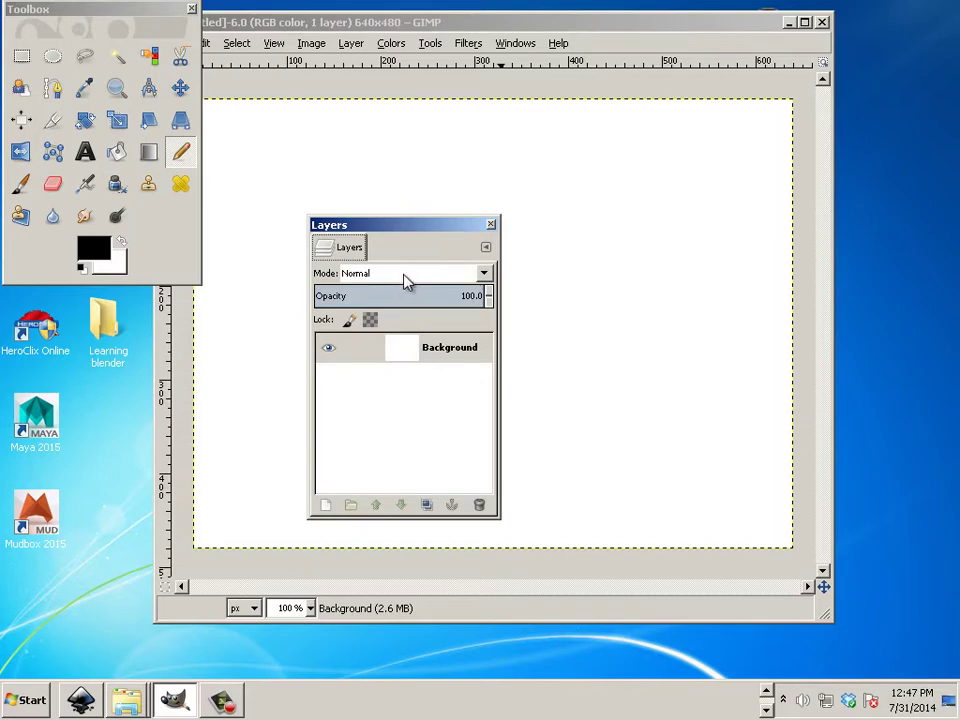
Add a Channels tab to the Layers dock and move the dock right.
{"action": "left_click", "coordinate": [486, 254]}
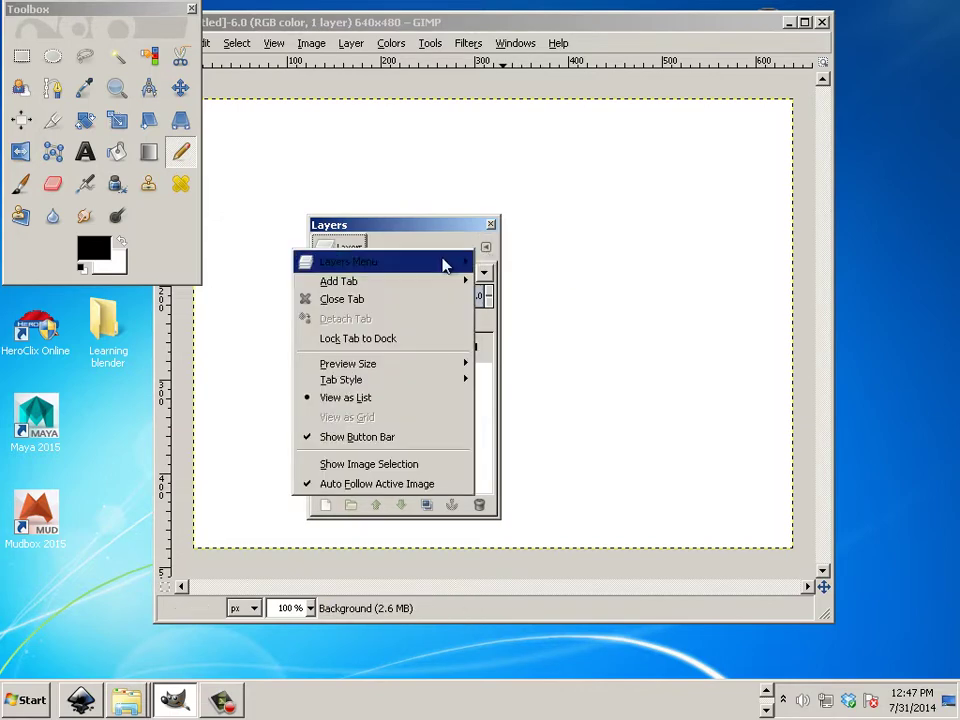
{"action": "mouse_move", "coordinate": [426, 285]}
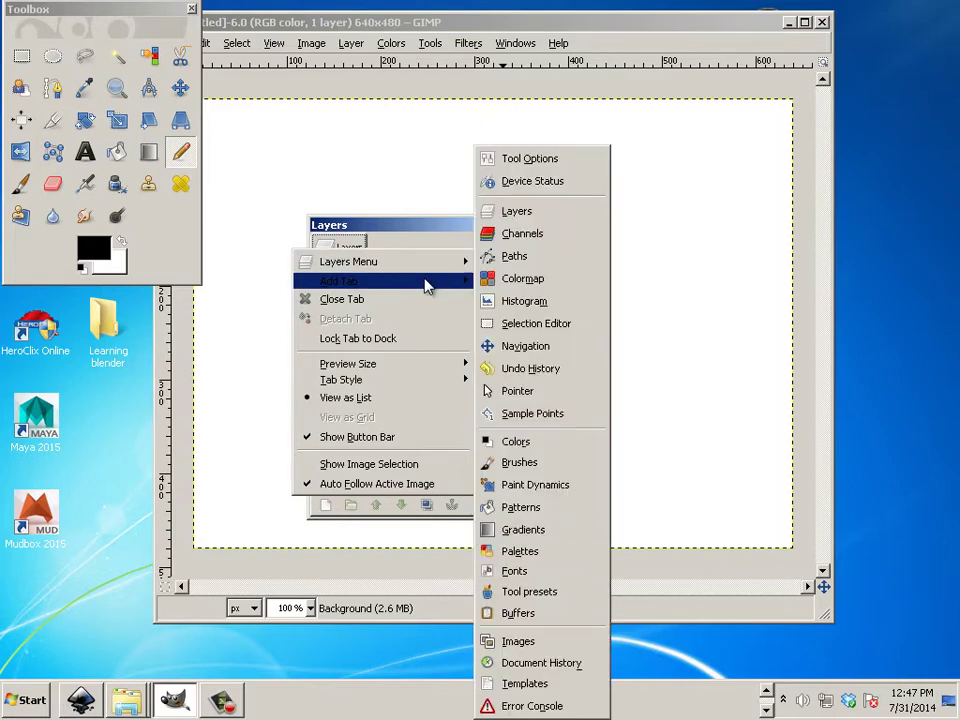
{"action": "left_click", "coordinate": [522, 233]}
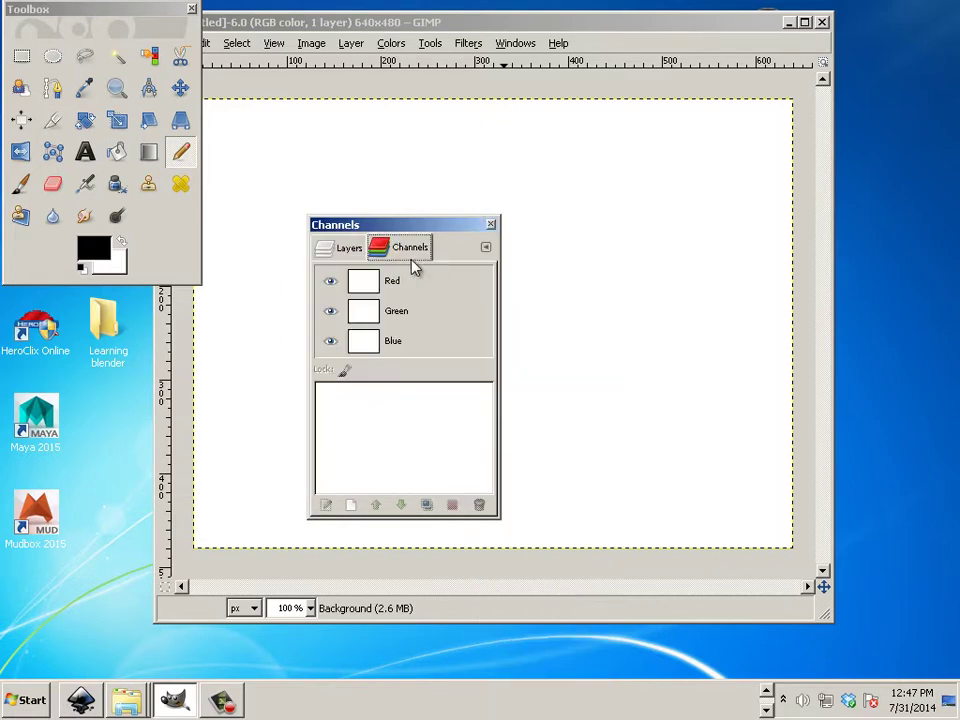
{"action": "left_click_drag", "start_coordinate": [364, 225], "coordinate": [684, 191]}
Move the Layers/Channels dock back to the canvas centre and reopen the Windows menu.
{"action": "left_click", "coordinate": [518, 44]}
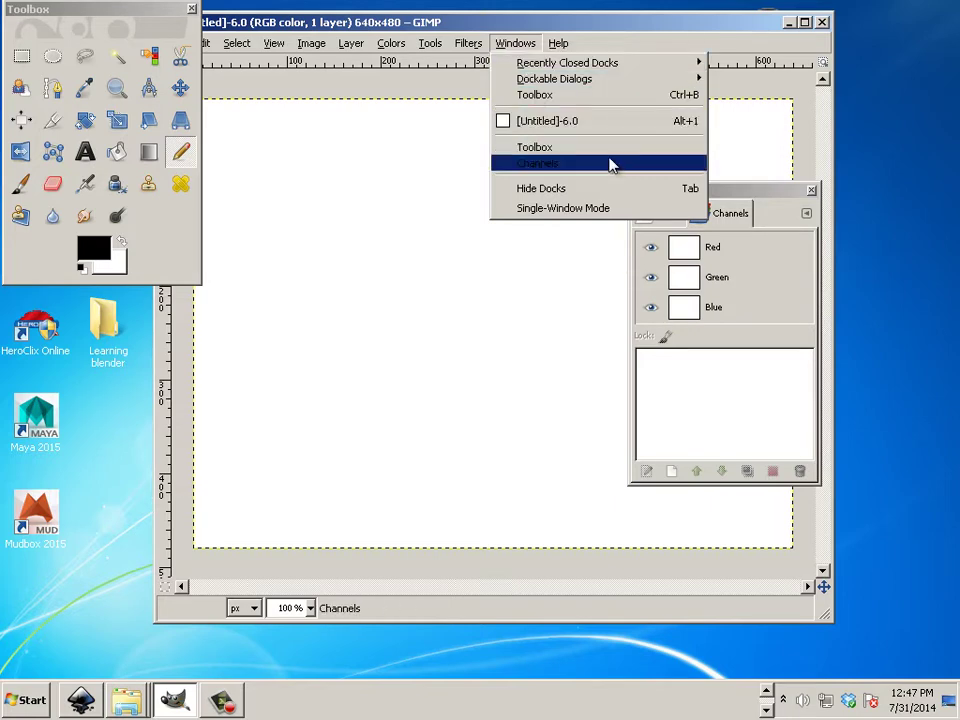
{"action": "left_click", "coordinate": [772, 248]}
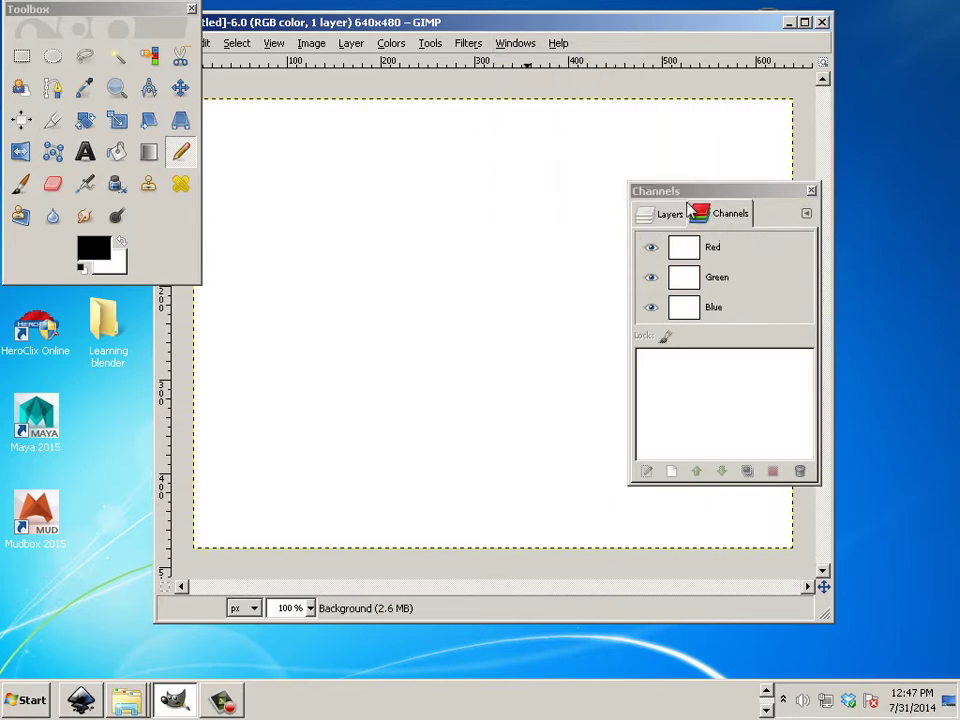
{"action": "left_click_drag", "start_coordinate": [681, 191], "coordinate": [464, 169]}
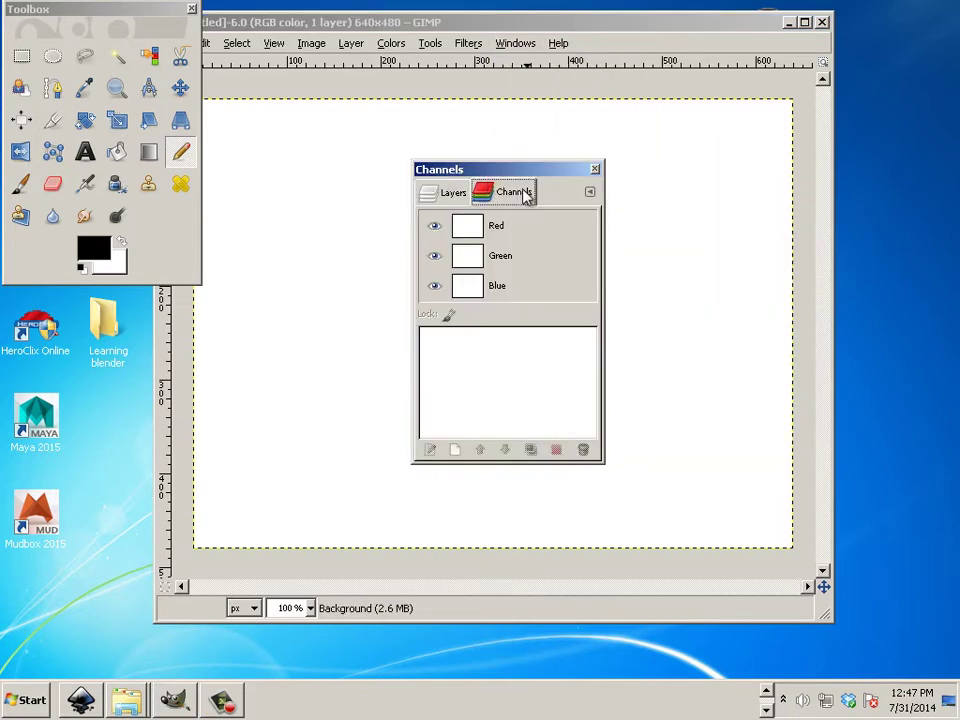
{"action": "left_click", "coordinate": [512, 45]}
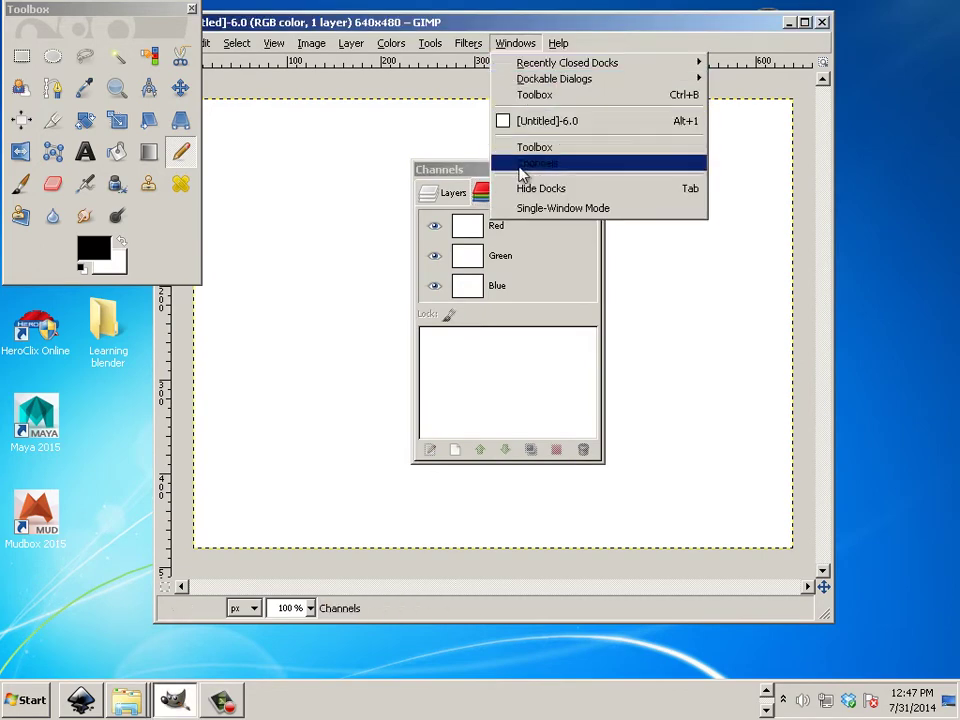
Open the Navigation dialog and place it overlapping the Channels dock.
{"action": "mouse_move", "coordinate": [534, 82]}
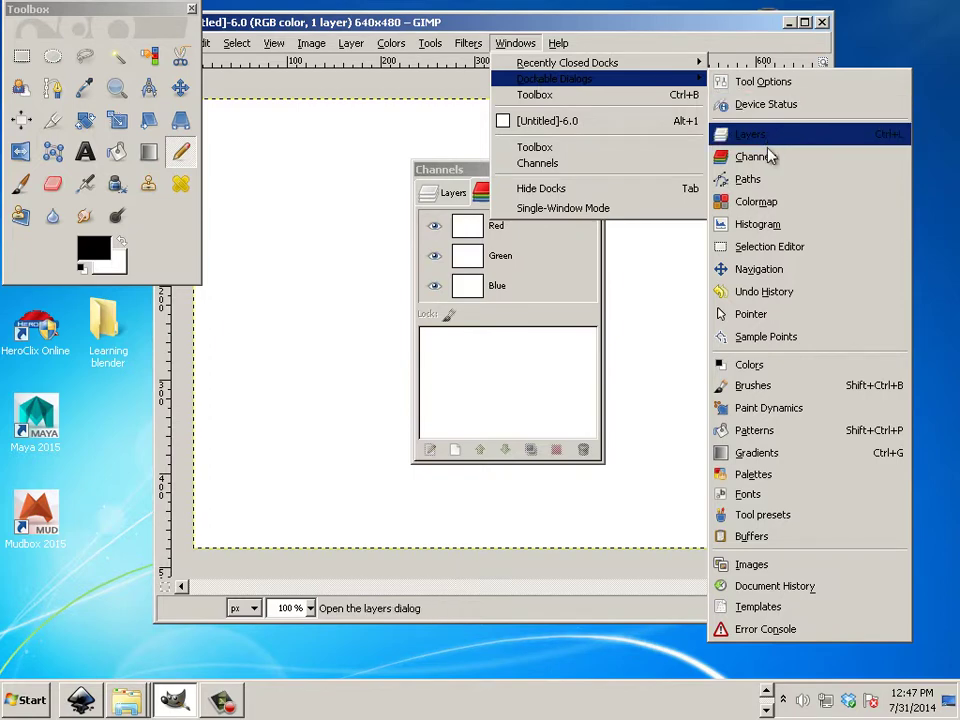
{"action": "left_click", "coordinate": [766, 280]}
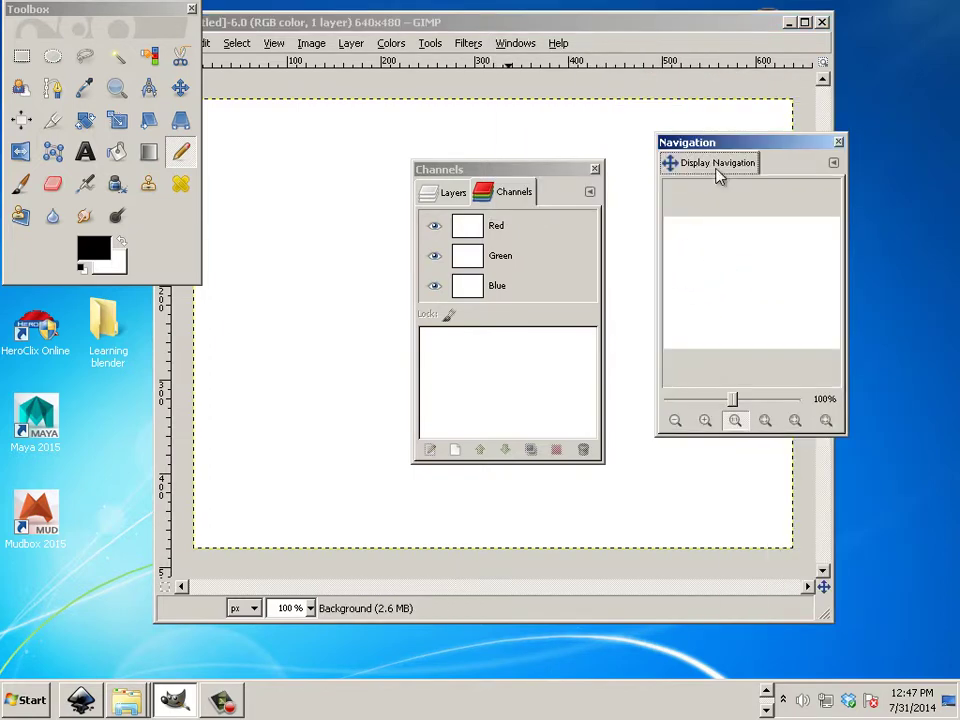
{"action": "left_click_drag", "start_coordinate": [720, 146], "coordinate": [632, 227]}
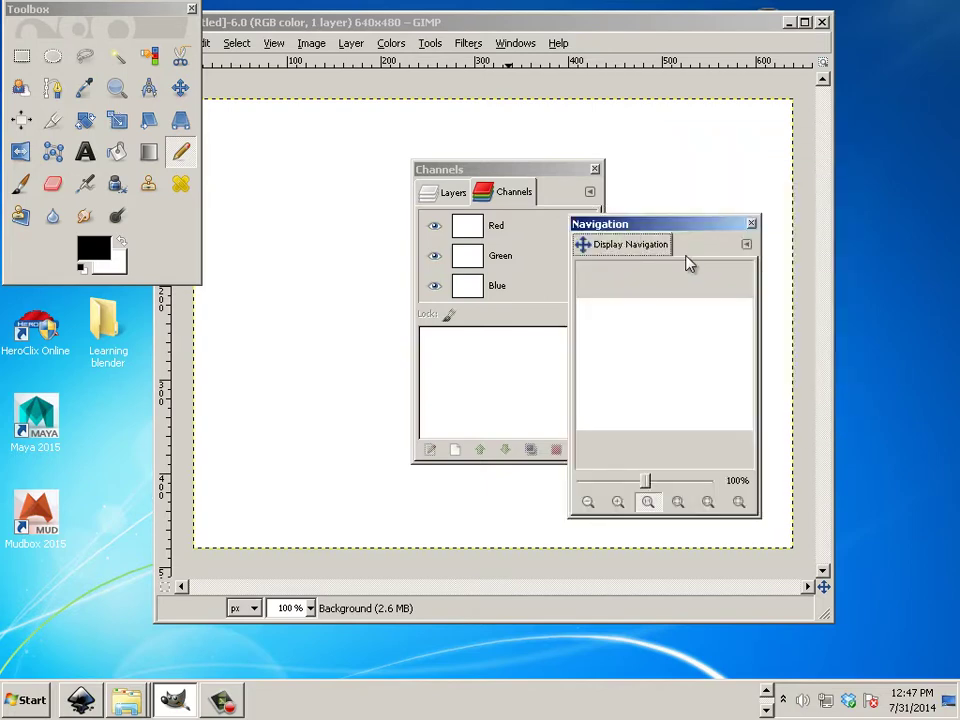
Add an Undo History tab to the Navigation dock and return to the Navigation view.
{"action": "left_click", "coordinate": [746, 244]}
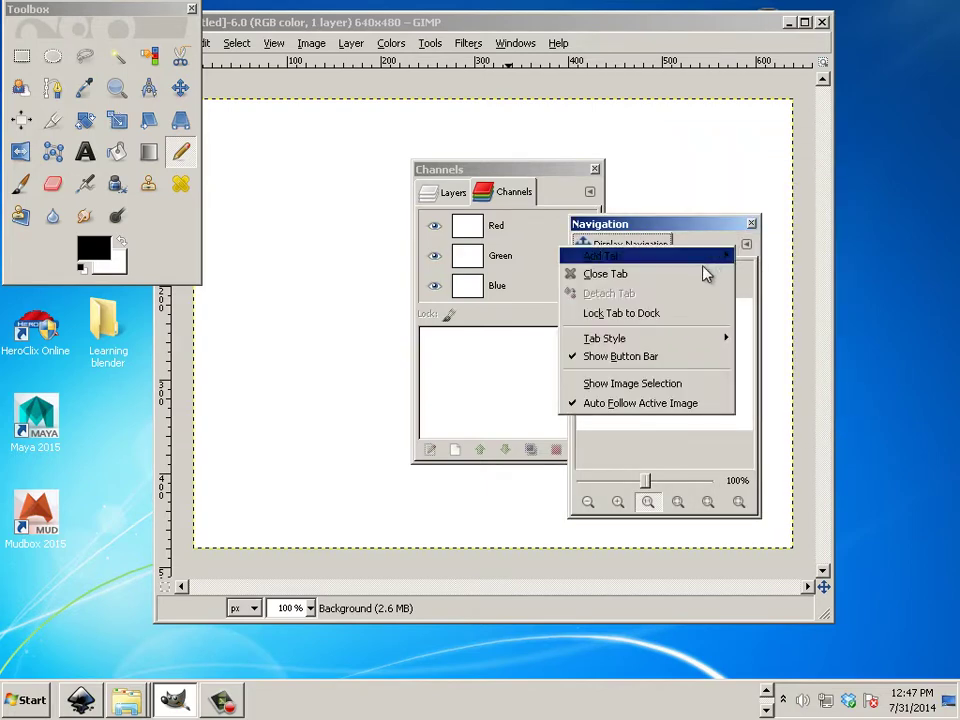
{"action": "mouse_move", "coordinate": [706, 264]}
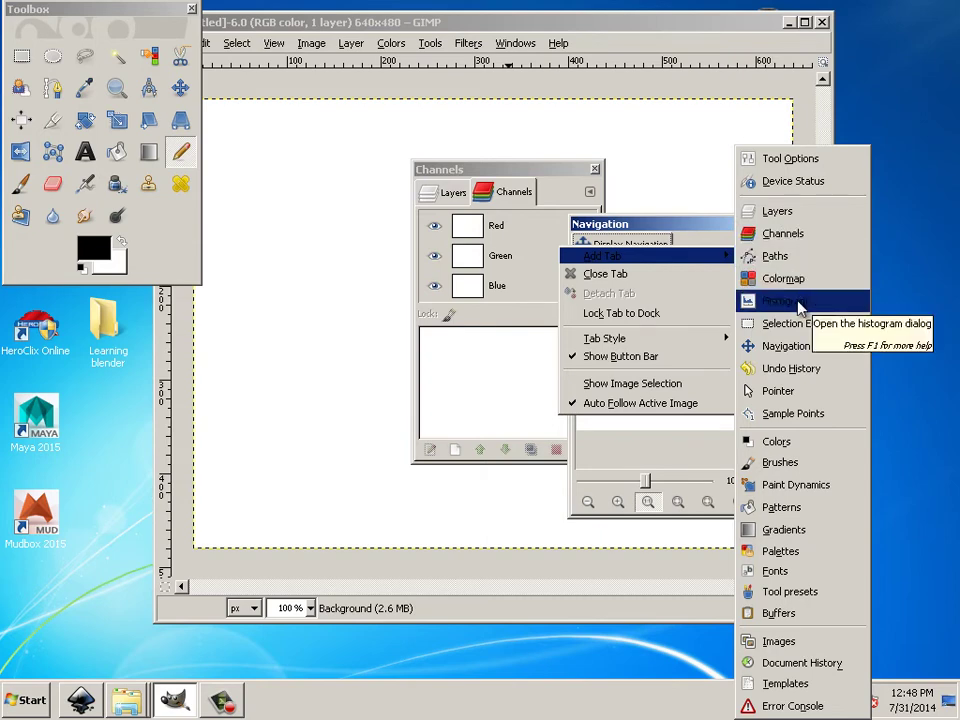
{"action": "left_click", "coordinate": [795, 378]}
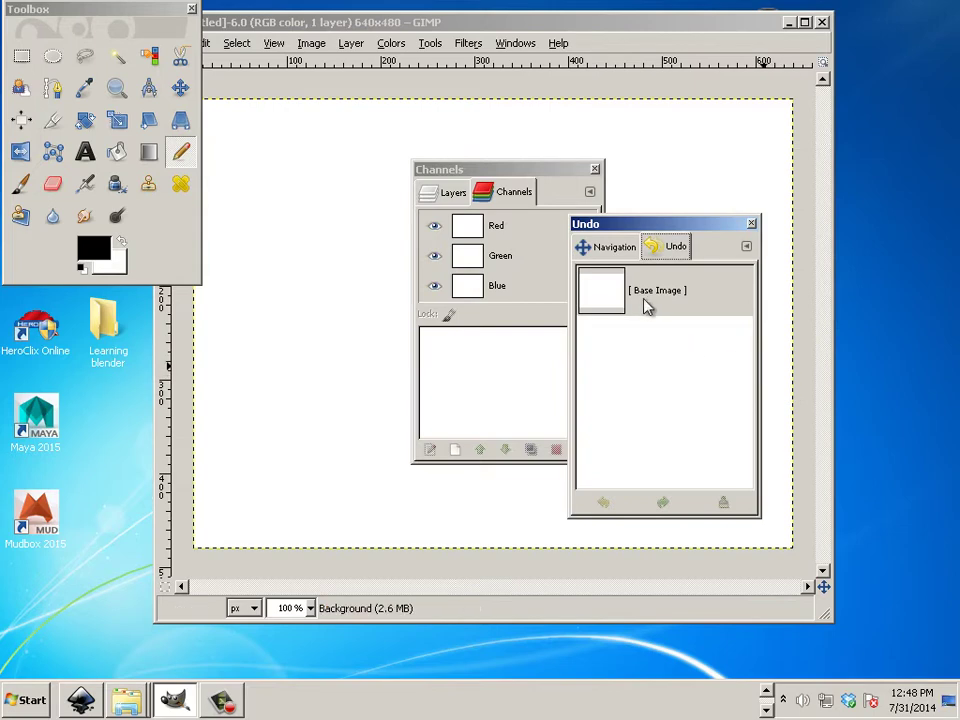
{"action": "left_click", "coordinate": [610, 248]}
{"action": "left_click", "coordinate": [672, 246]}
{"action": "left_click", "coordinate": [614, 246]}
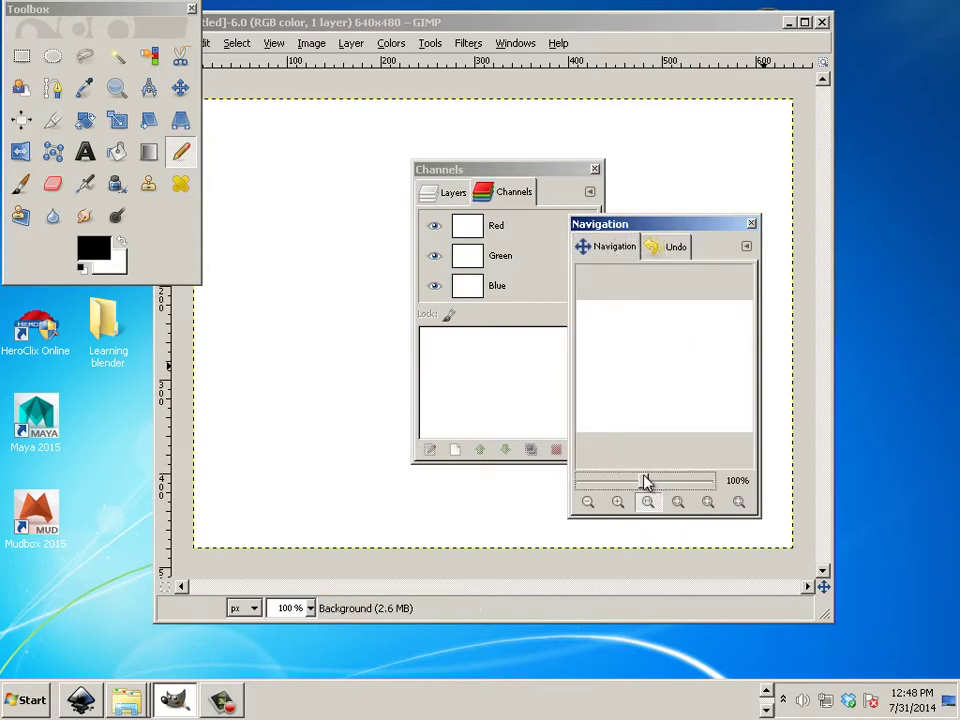
Zoom the image out to about 29% and move both docks to the right side.
{"action": "left_click_drag", "start_coordinate": [645, 482], "coordinate": [643, 482]}
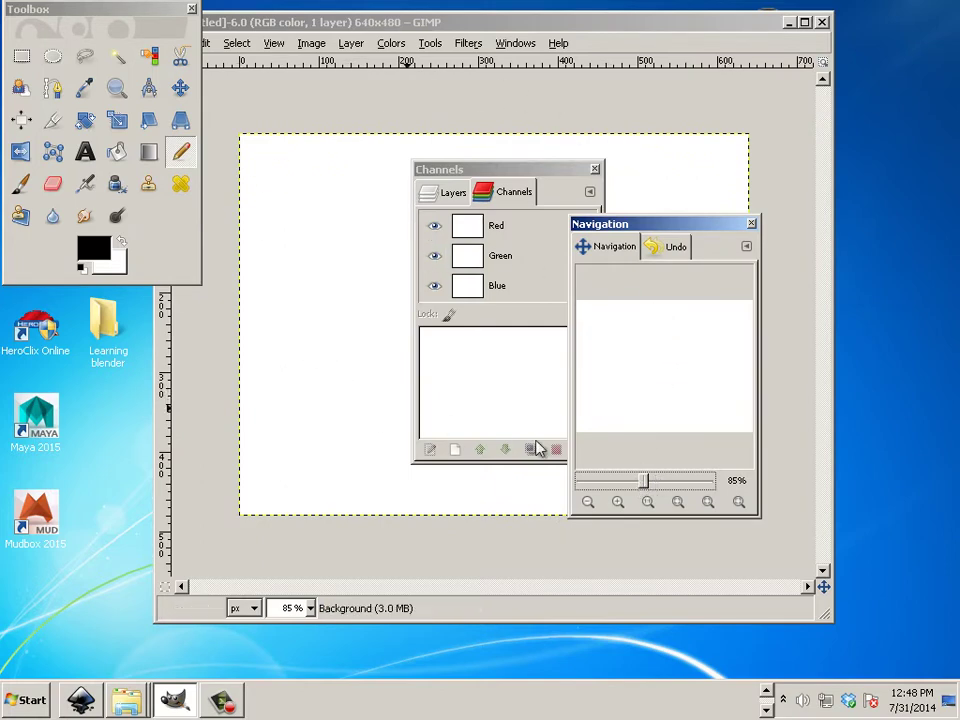
{"action": "left_click_drag", "start_coordinate": [662, 484], "coordinate": [634, 480]}
{"action": "left_click", "coordinate": [510, 43]}
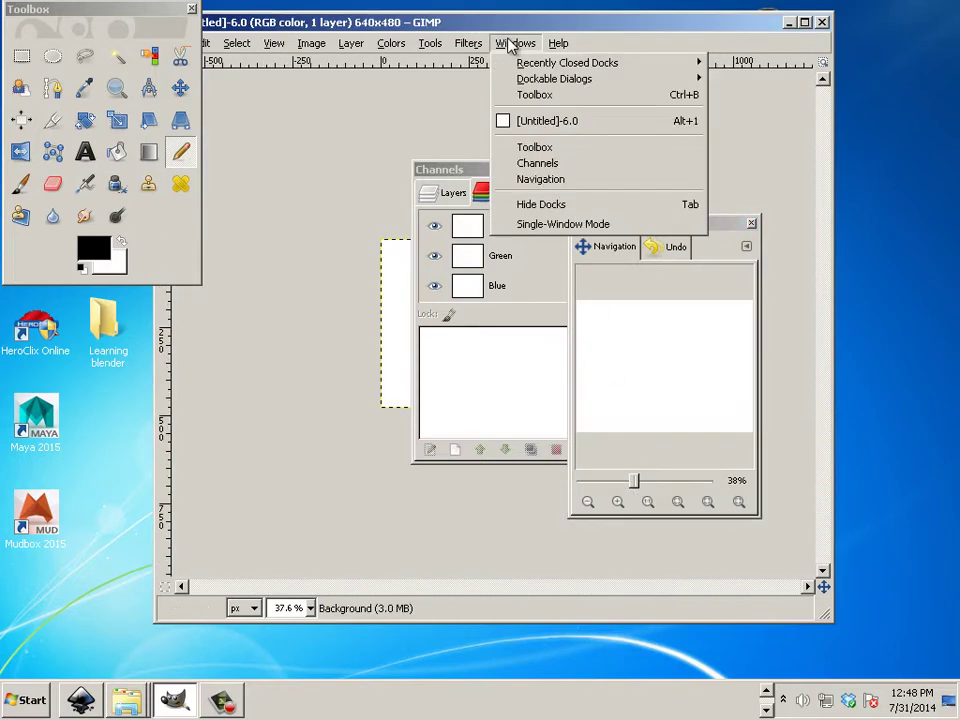
{"action": "left_click", "coordinate": [735, 228]}
{"action": "left_click_drag", "start_coordinate": [691, 228], "coordinate": [865, 290]}
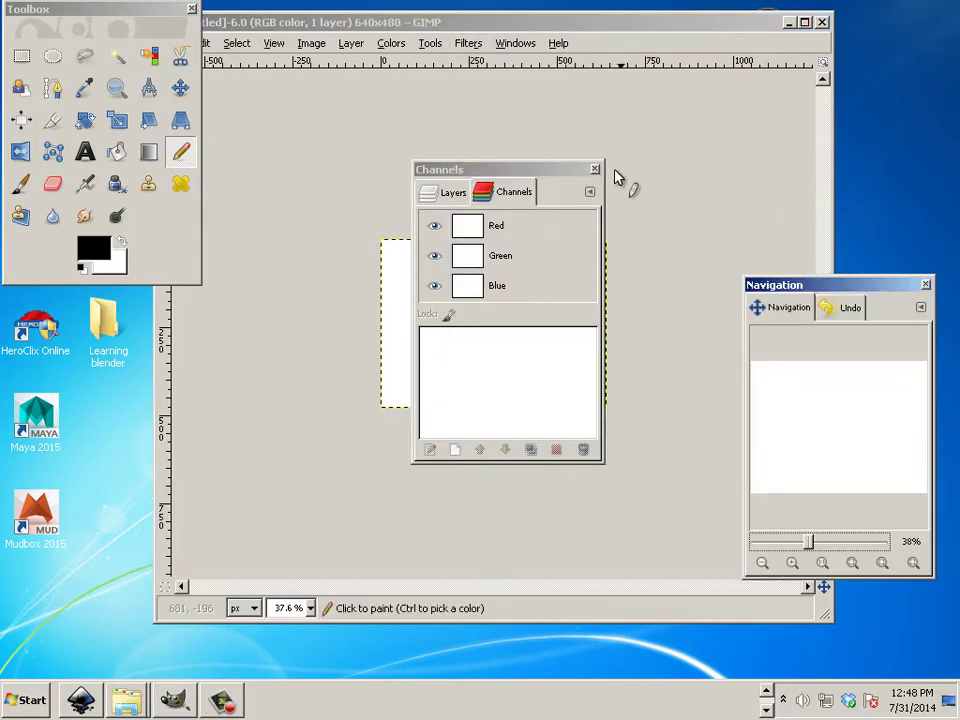
{"action": "left_click_drag", "start_coordinate": [553, 171], "coordinate": [913, 279]}
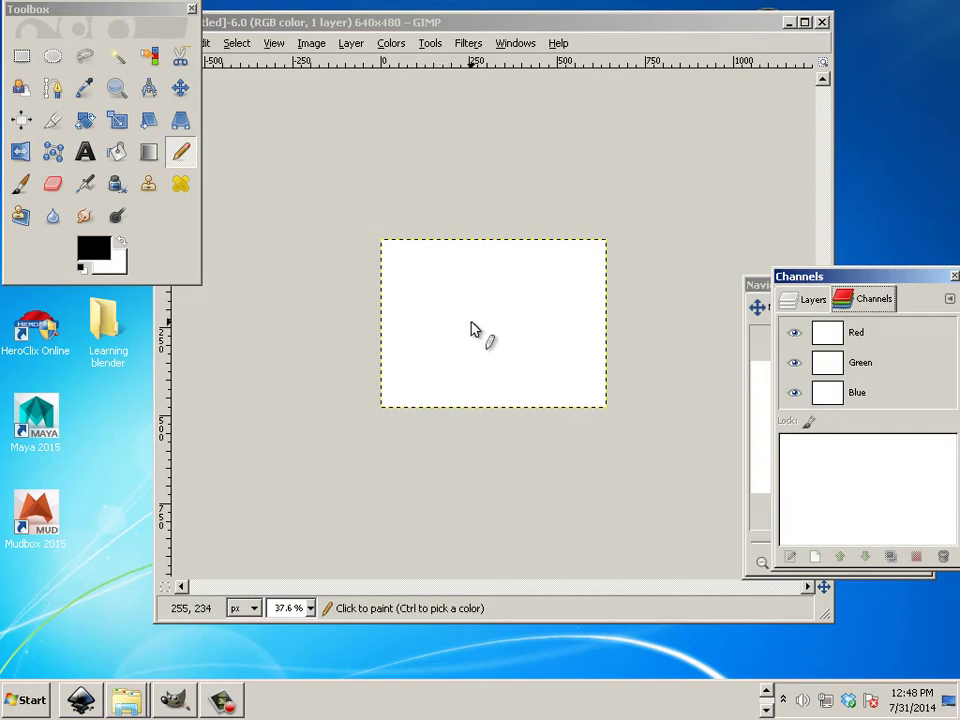
Adjust the pencil's opacity with the > and < keys.
{"action": "key", "text": "greater"}
{"action": "key", "text": "less"}
{"action": "key", "text": "less"}
{"action": "key", "text": "less"}
{"action": "key", "text": "greater"}
{"action": "key", "text": "greater"}
{"action": "key", "text": "greater"}
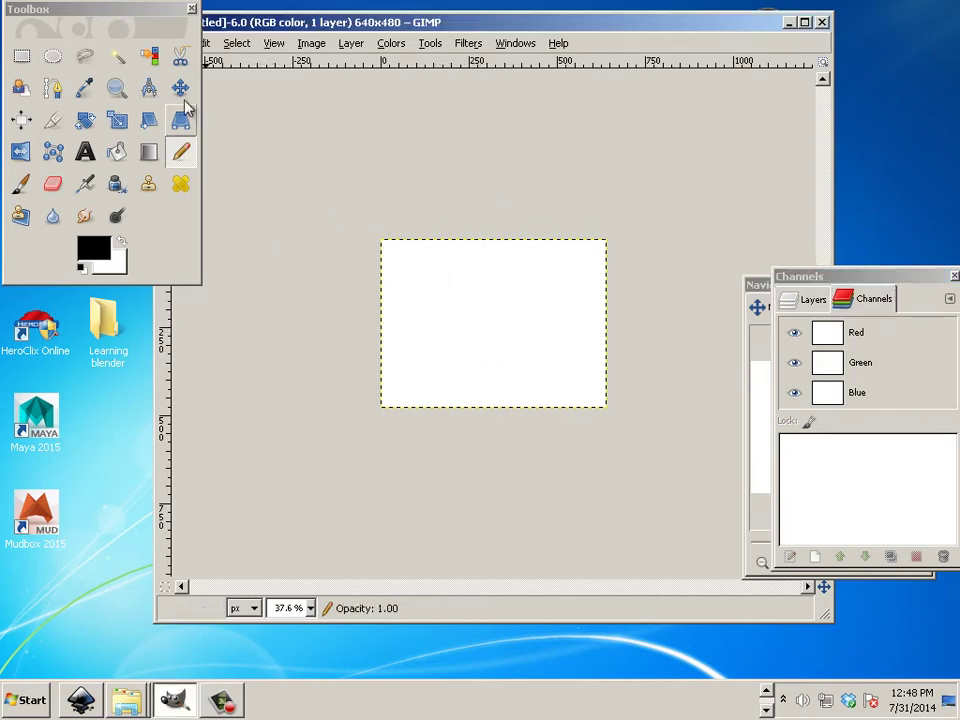
Select the Move tool and zoom the canvas in and out with the scroll wheel.
{"action": "left_click", "coordinate": [180, 89]}
{"action": "left_click", "coordinate": [315, 227]}
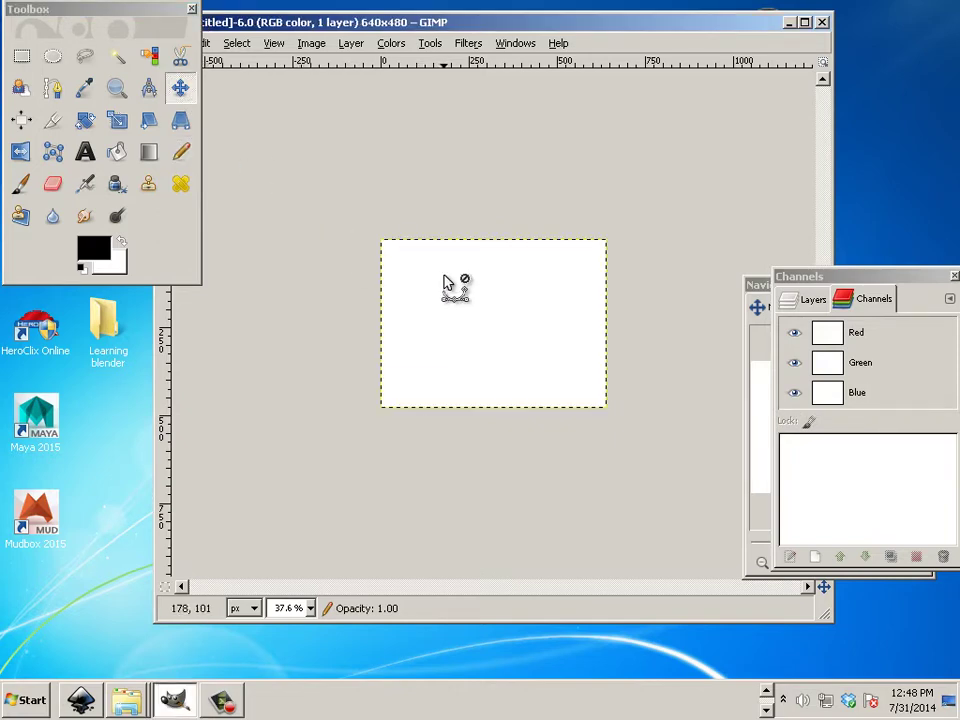
{"action": "scroll", "coordinate": [446, 281], "scroll_direction": "up", "scroll_amount": 2}
{"action": "scroll", "coordinate": [447, 283], "scroll_direction": "down", "scroll_amount": 2}
{"action": "scroll", "coordinate": [448, 285], "scroll_direction": "up", "scroll_amount": 2}
{"action": "scroll", "coordinate": [446, 283], "scroll_direction": "down", "scroll_amount": 1}
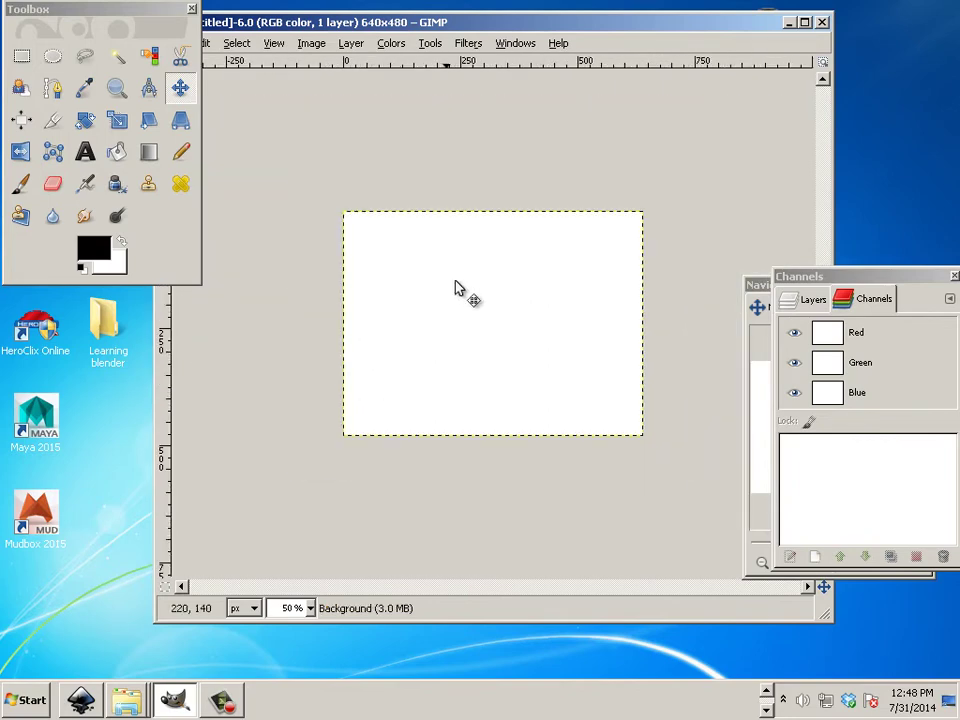
{"action": "scroll", "coordinate": [467, 293], "scroll_direction": "up", "scroll_amount": 2}
{"action": "scroll", "coordinate": [476, 296], "scroll_direction": "down", "scroll_amount": 3}
{"action": "scroll", "coordinate": [476, 296], "scroll_direction": "up", "scroll_amount": 3}
{"action": "scroll", "coordinate": [475, 297], "scroll_direction": "down", "scroll_amount": 1}
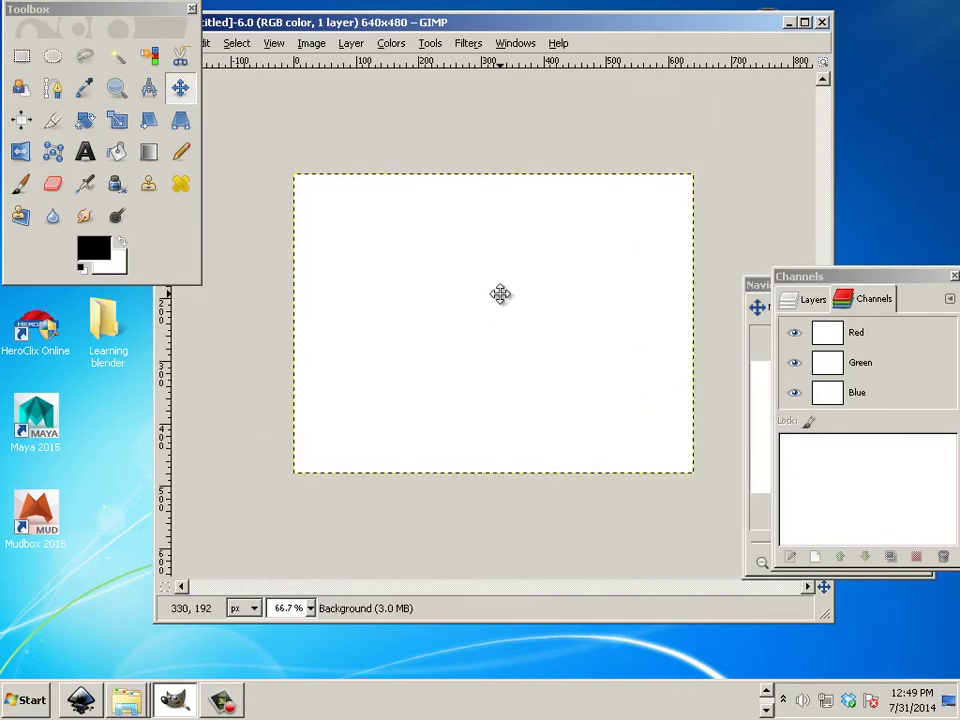
Pan the view and settle the canvas magnification at 300%.
{"action": "left_click_drag", "start_coordinate": [499, 294], "coordinate": [488, 316]}
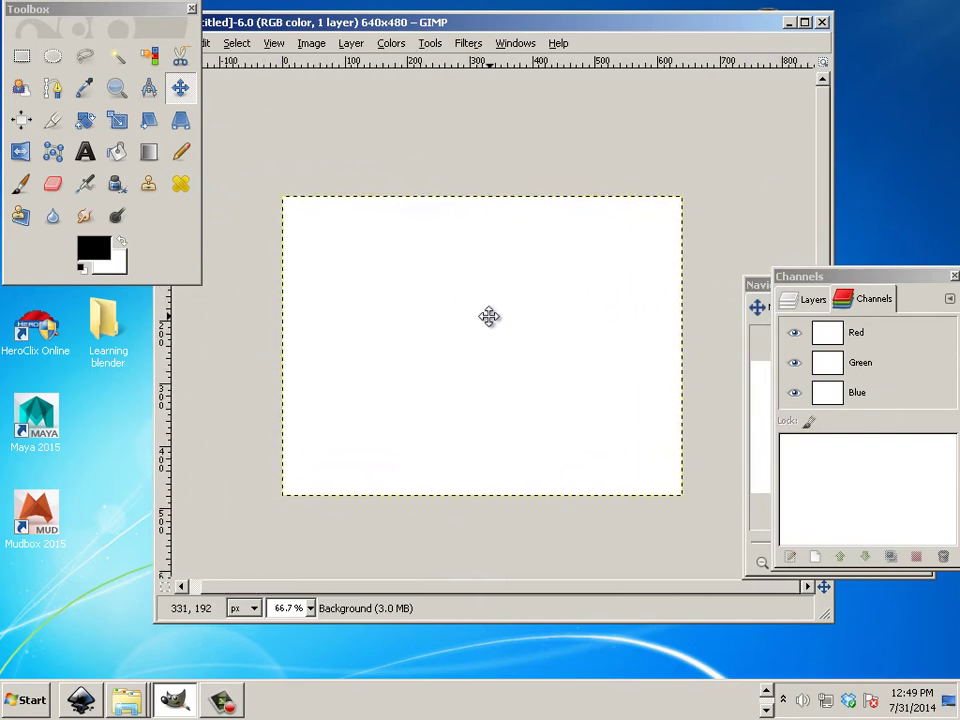
{"action": "scroll", "coordinate": [490, 325], "scroll_direction": "down", "scroll_amount": 1}
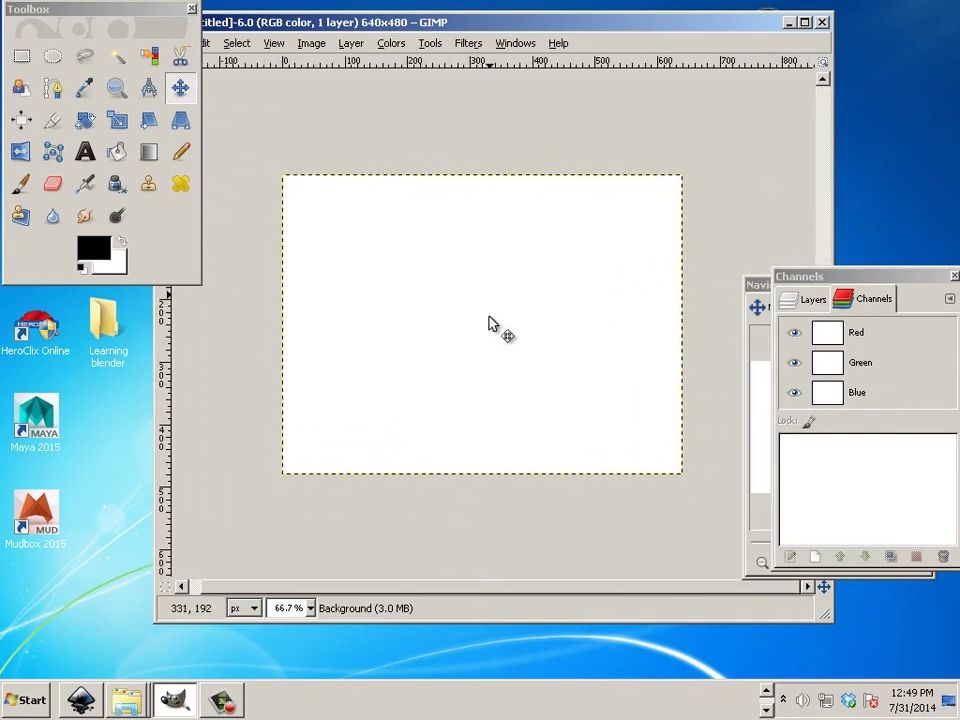
{"action": "scroll", "coordinate": [490, 325], "scroll_direction": "up", "scroll_amount": 4}
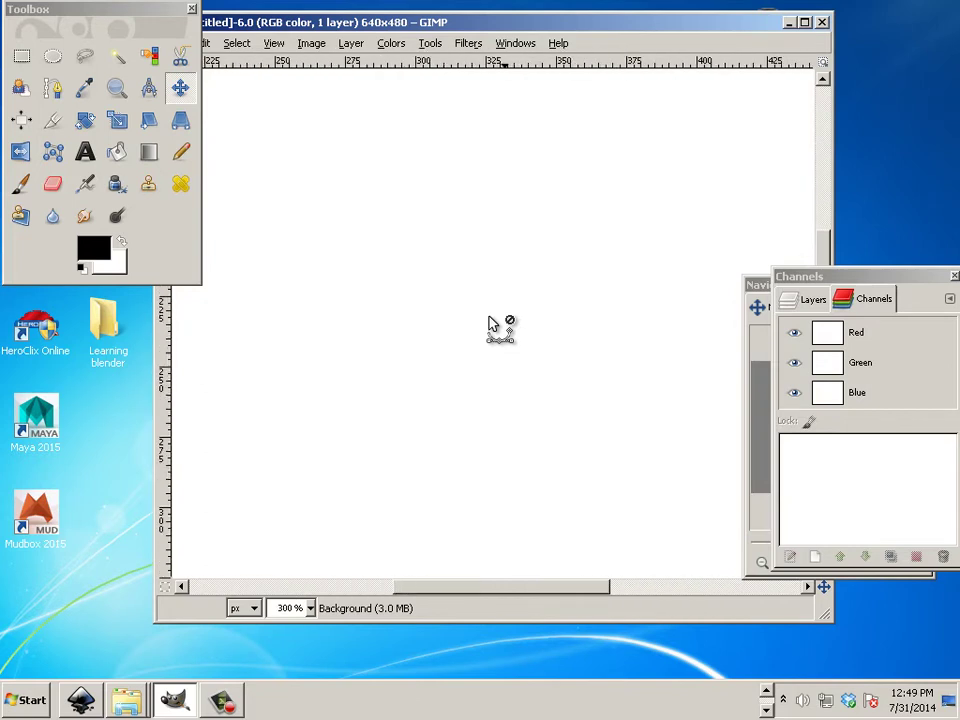
{"action": "left_click_drag", "start_coordinate": [490, 325], "coordinate": [472, 392]}
Raise the Navigation dock and zoom to 511% viewing the top-left of the image.
{"action": "left_click", "coordinate": [754, 360]}
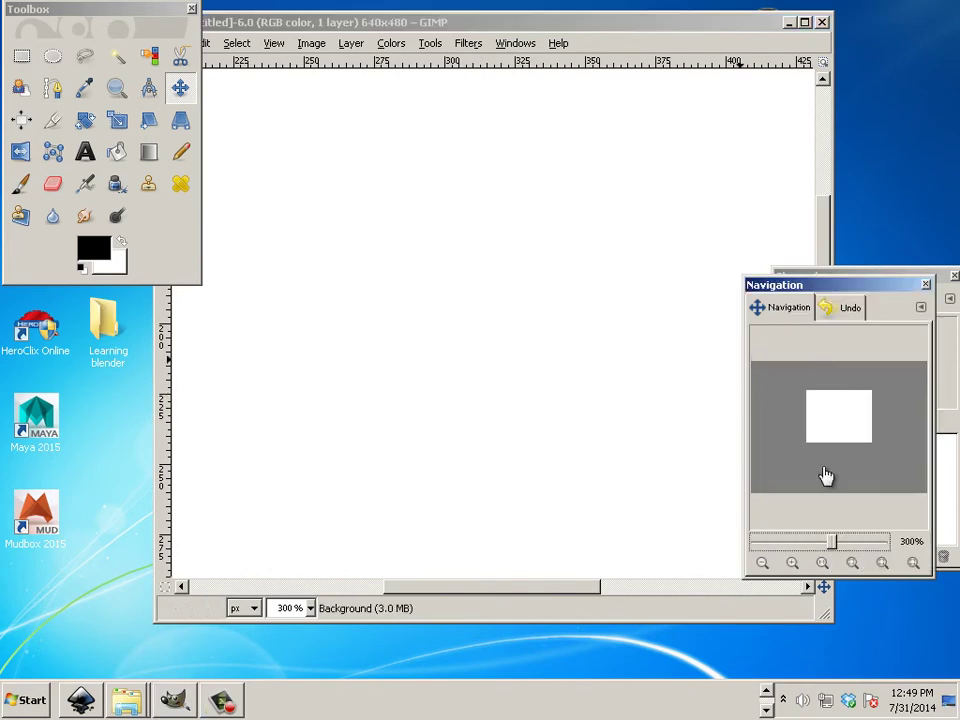
{"action": "mouse_move", "coordinate": [831, 542]}
{"action": "left_mouse_down"}
{"action": "mouse_move", "coordinate": [859, 544]}
{"action": "mouse_move", "coordinate": [802, 542]}
{"action": "mouse_move", "coordinate": [823, 540]}
{"action": "left_mouse_up"}
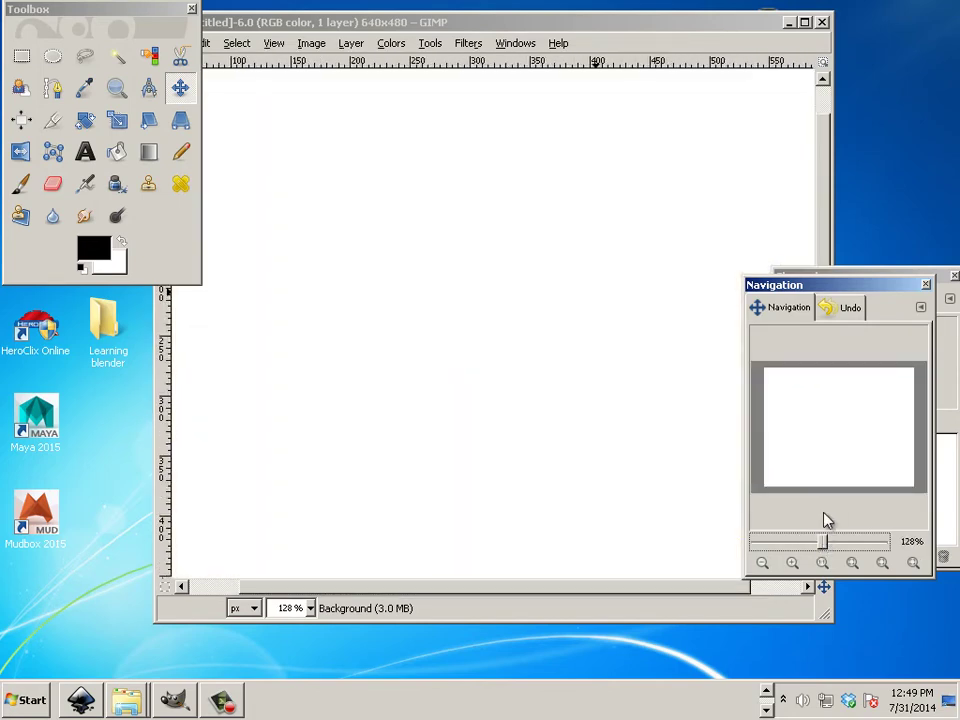
{"action": "left_click_drag", "start_coordinate": [823, 456], "coordinate": [822, 492]}
{"action": "mouse_move", "coordinate": [831, 547]}
{"action": "left_mouse_down"}
{"action": "mouse_move", "coordinate": [846, 551]}
{"action": "mouse_move", "coordinate": [840, 542]}
{"action": "left_mouse_up"}
{"action": "mouse_move", "coordinate": [831, 446]}
{"action": "left_mouse_down"}
{"action": "mouse_move", "coordinate": [767, 437]}
{"action": "mouse_move", "coordinate": [763, 371]}
{"action": "mouse_move", "coordinate": [849, 459]}
{"action": "mouse_move", "coordinate": [842, 452]}
{"action": "left_mouse_up"}
Move the Navigation dock over the canvas, enlarge it, and shift it right.
{"action": "left_click_drag", "start_coordinate": [822, 290], "coordinate": [391, 179]}
{"action": "left_click_drag", "start_coordinate": [396, 343], "coordinate": [409, 321]}
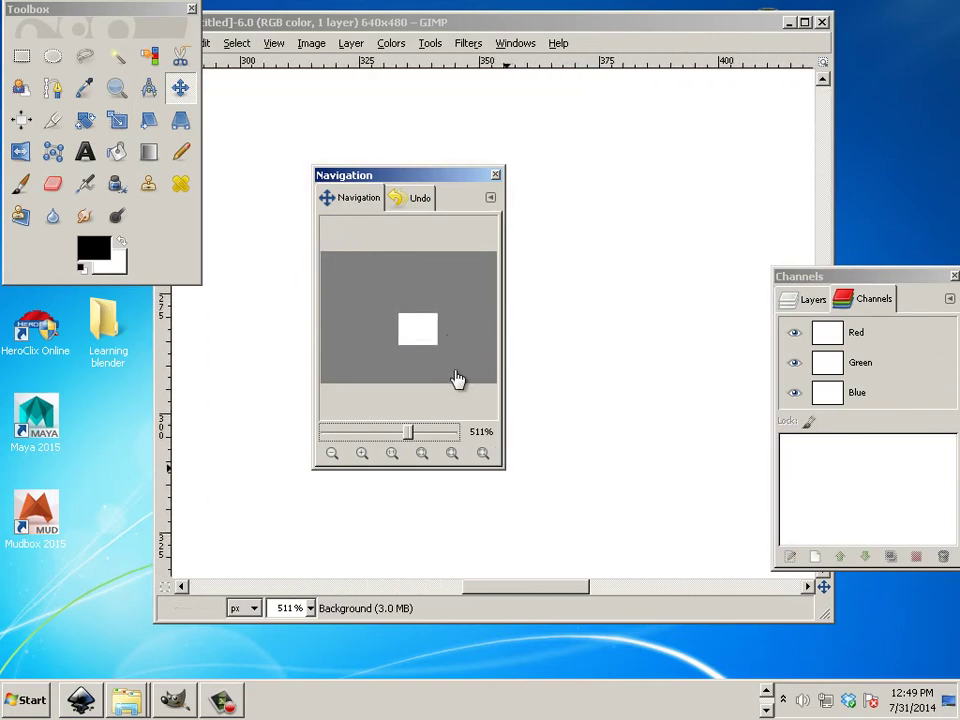
{"action": "left_click_drag", "start_coordinate": [508, 472], "coordinate": [619, 543]}
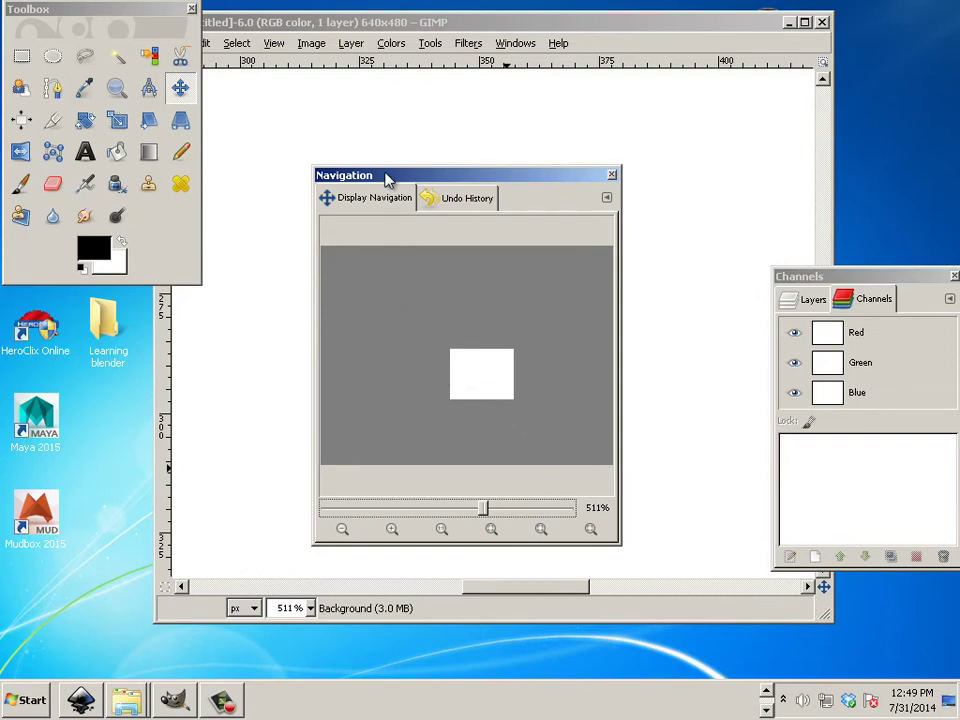
{"action": "left_click_drag", "start_coordinate": [388, 180], "coordinate": [560, 165]}
Draw a test pencil line down the canvas and show the Undo History list.
{"action": "left_click", "coordinate": [181, 151]}
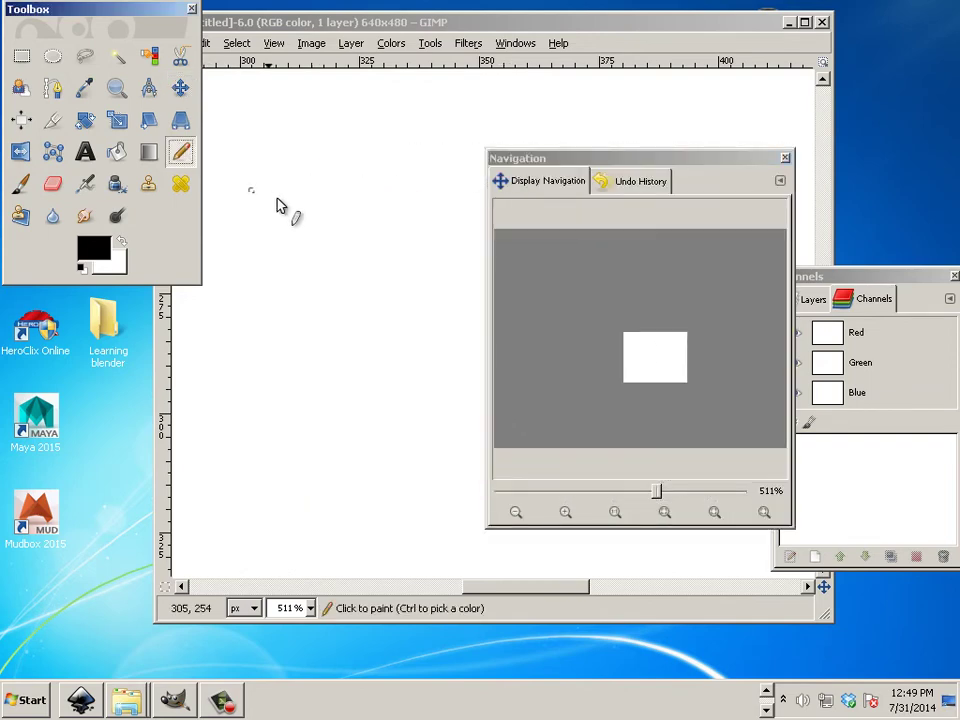
{"action": "mouse_move", "coordinate": [284, 175]}
{"action": "left_mouse_down"}
{"action": "mouse_move", "coordinate": [327, 421]}
{"action": "mouse_move", "coordinate": [377, 469]}
{"action": "left_mouse_up"}
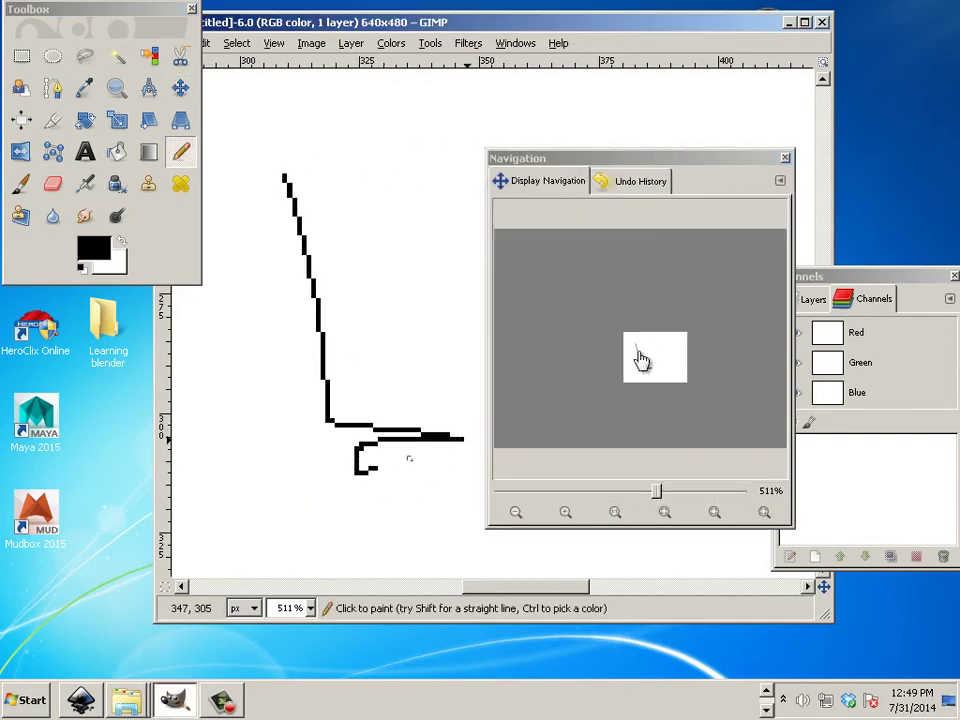
{"action": "left_click", "coordinate": [630, 183]}
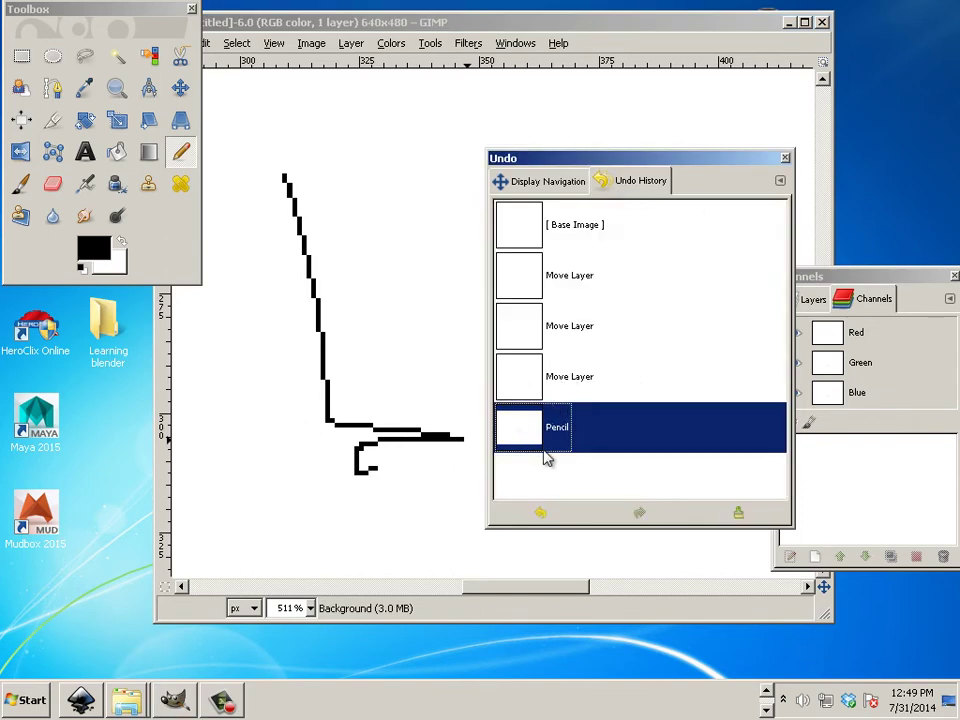
Undo back to the Base Image and close the Navigation/Undo History dock.
{"action": "left_click", "coordinate": [537, 516]}
{"action": "left_click", "coordinate": [537, 516]}
{"action": "left_click", "coordinate": [537, 516]}
{"action": "left_click", "coordinate": [537, 516]}
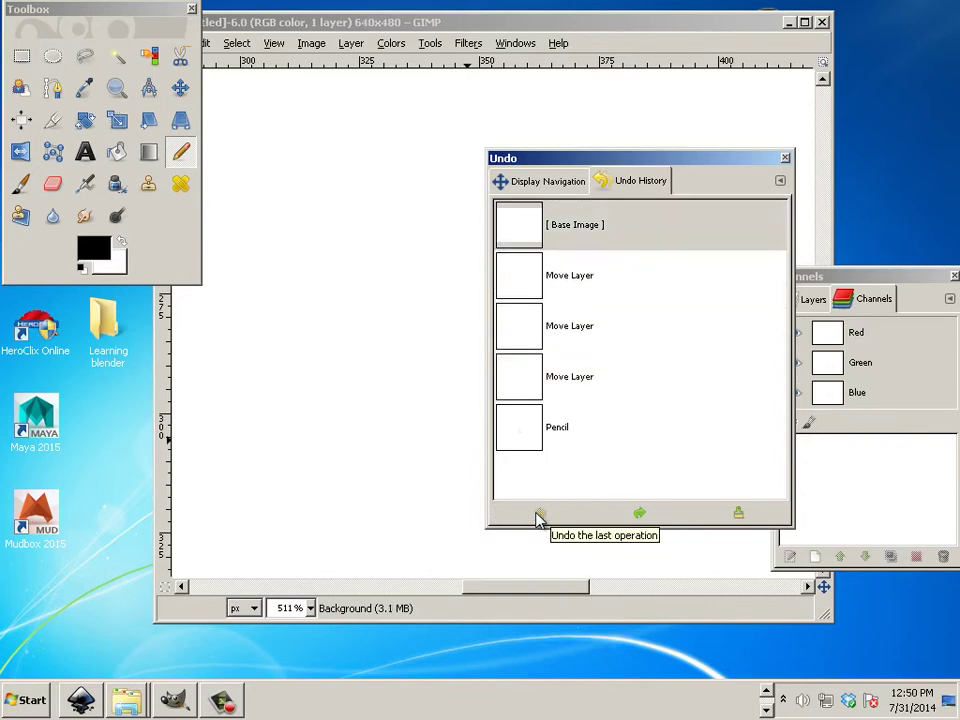
{"action": "left_click", "coordinate": [785, 159]}
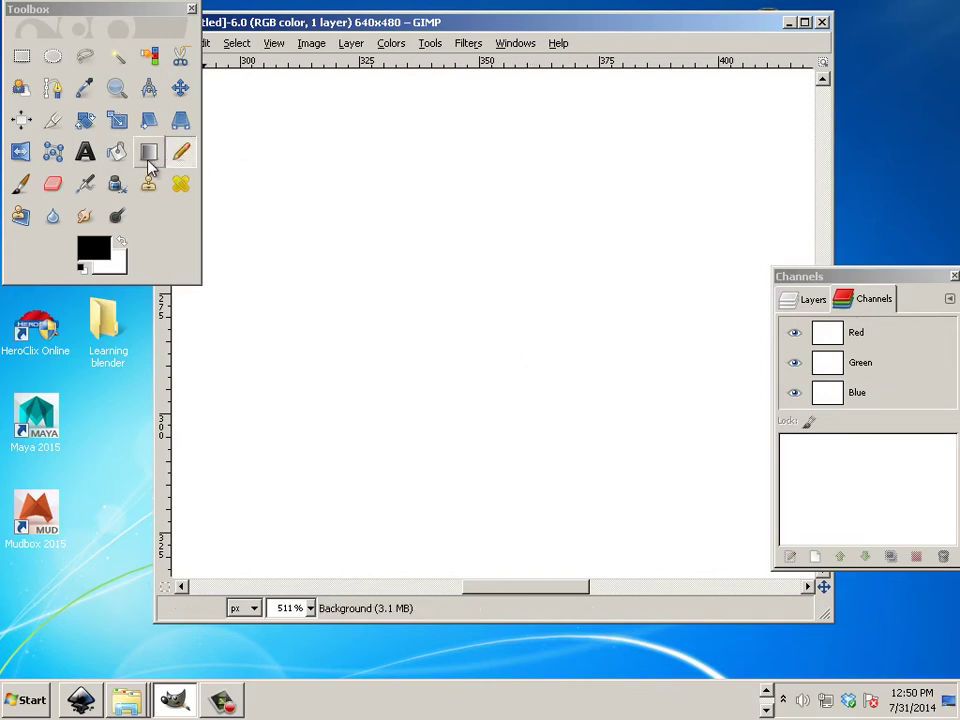
Select the Paintbrush, move the image window right and down, and briefly check File > Properties.
{"action": "left_click", "coordinate": [22, 188]}
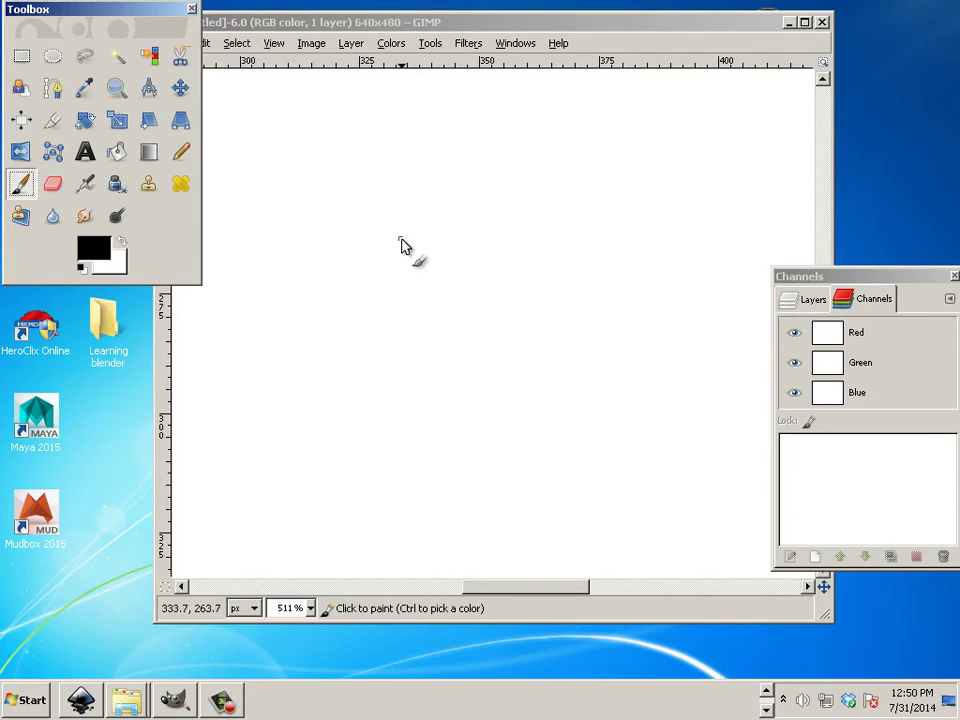
{"action": "left_click_drag", "start_coordinate": [257, 23], "coordinate": [360, 51]}
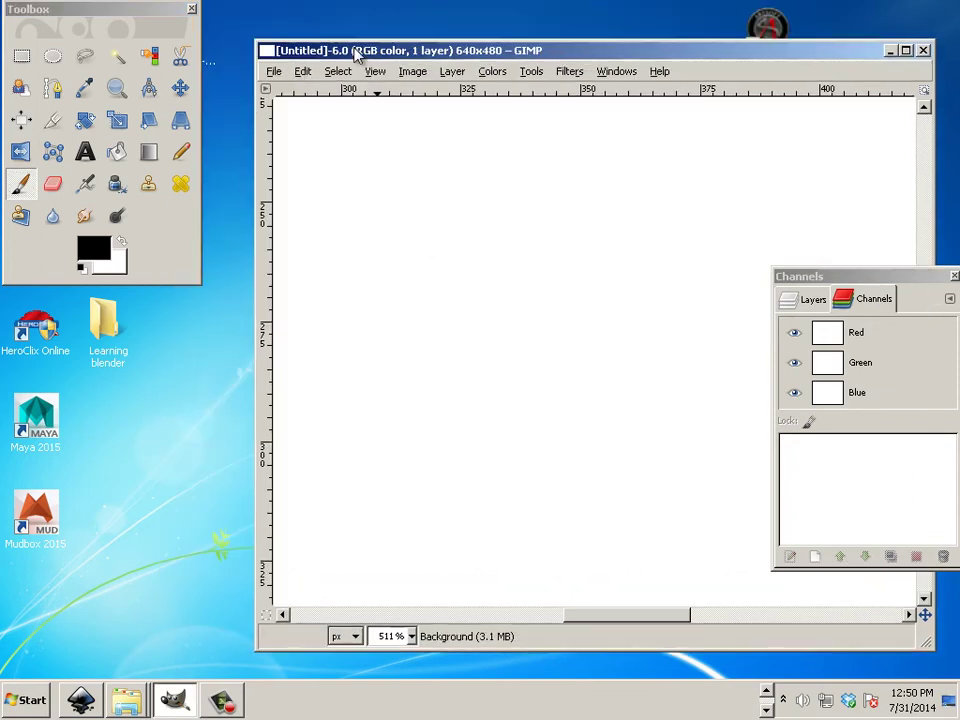
{"action": "left_click", "coordinate": [274, 72]}
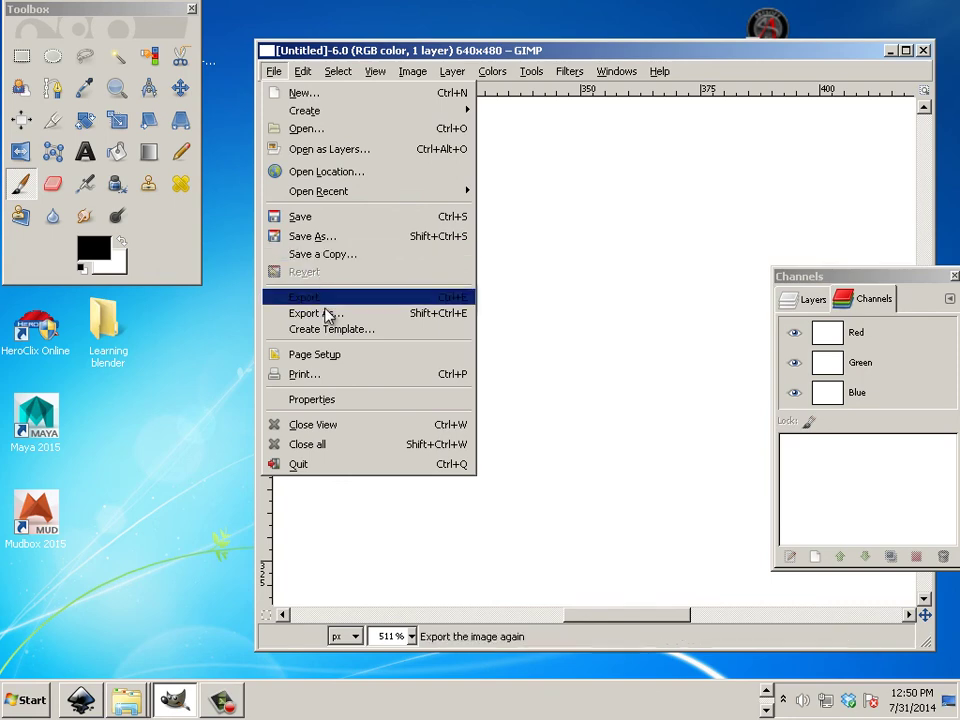
{"action": "left_click", "coordinate": [345, 400]}
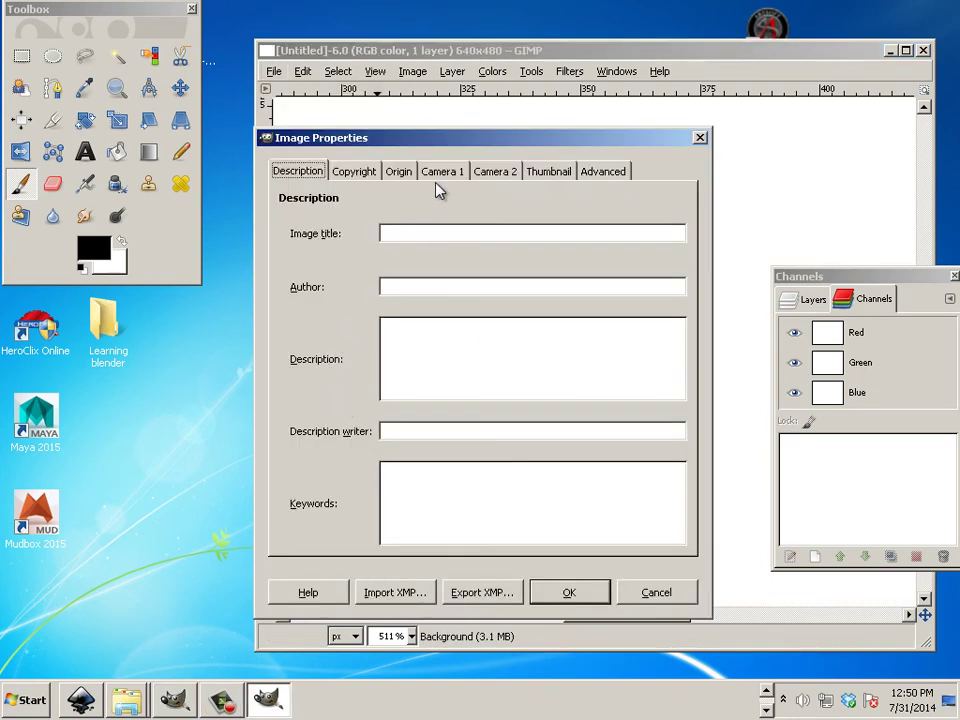
{"action": "left_click", "coordinate": [700, 138]}
{"action": "left_click", "coordinate": [336, 78]}
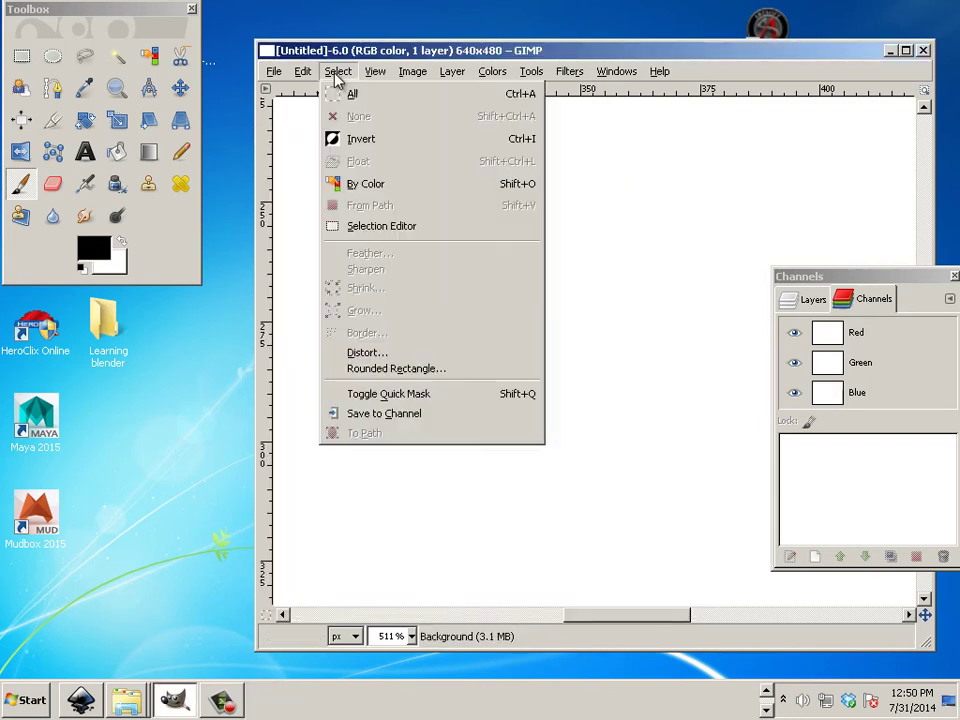
{"action": "mouse_move", "coordinate": [296, 76]}
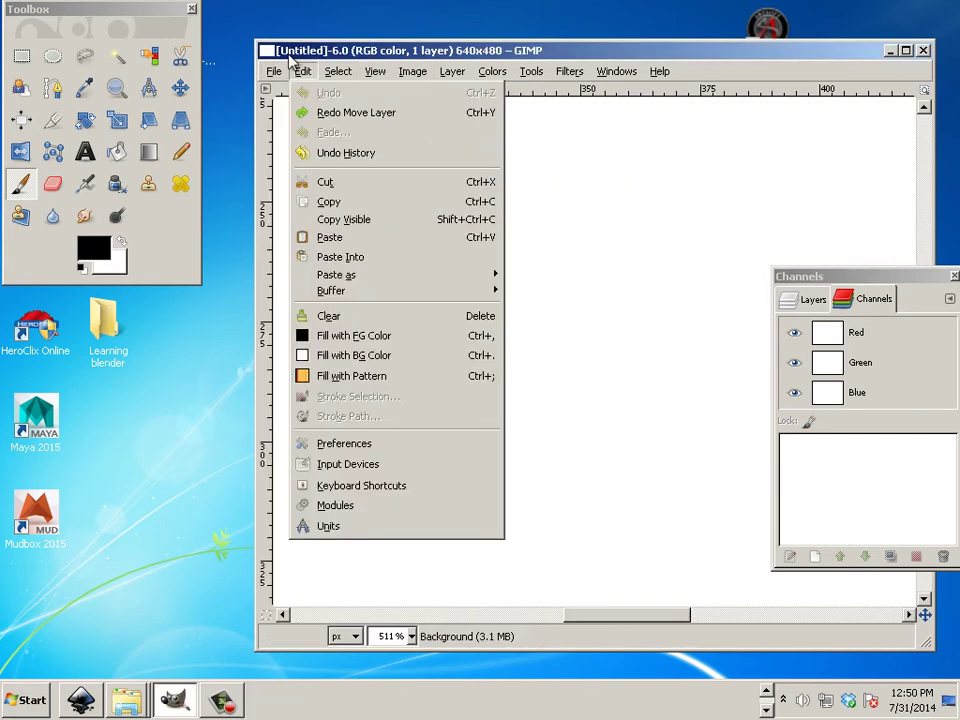
In Image Windows preferences, hide the paint-tool pointer and use Crosshair only with Black & white rendering.
{"action": "left_click", "coordinate": [342, 446]}
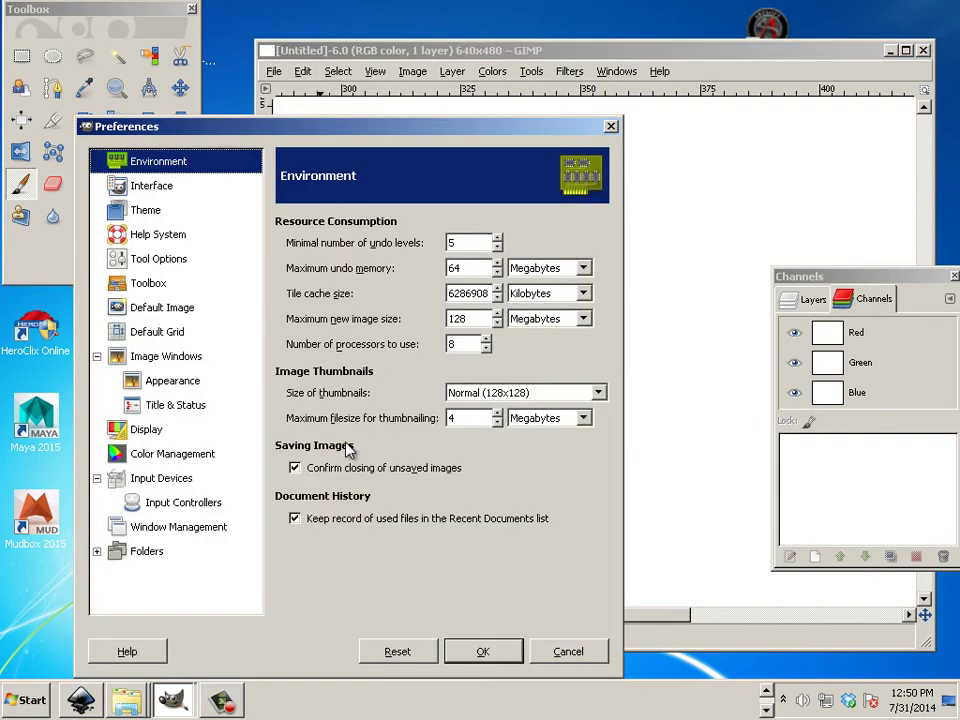
{"action": "left_click", "coordinate": [180, 360]}
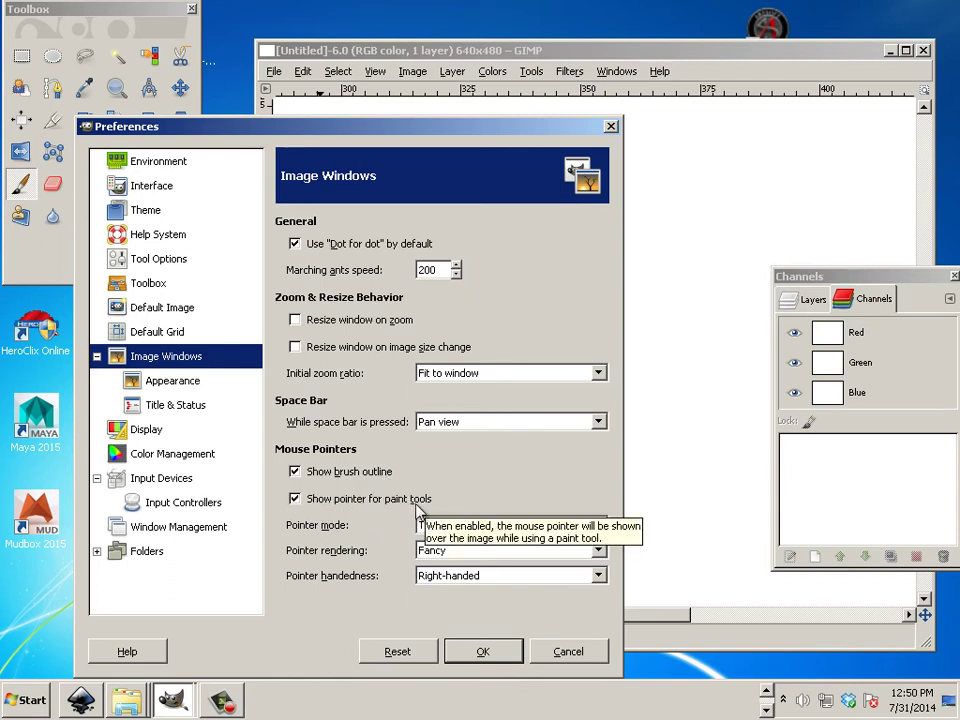
{"action": "left_click", "coordinate": [295, 498]}
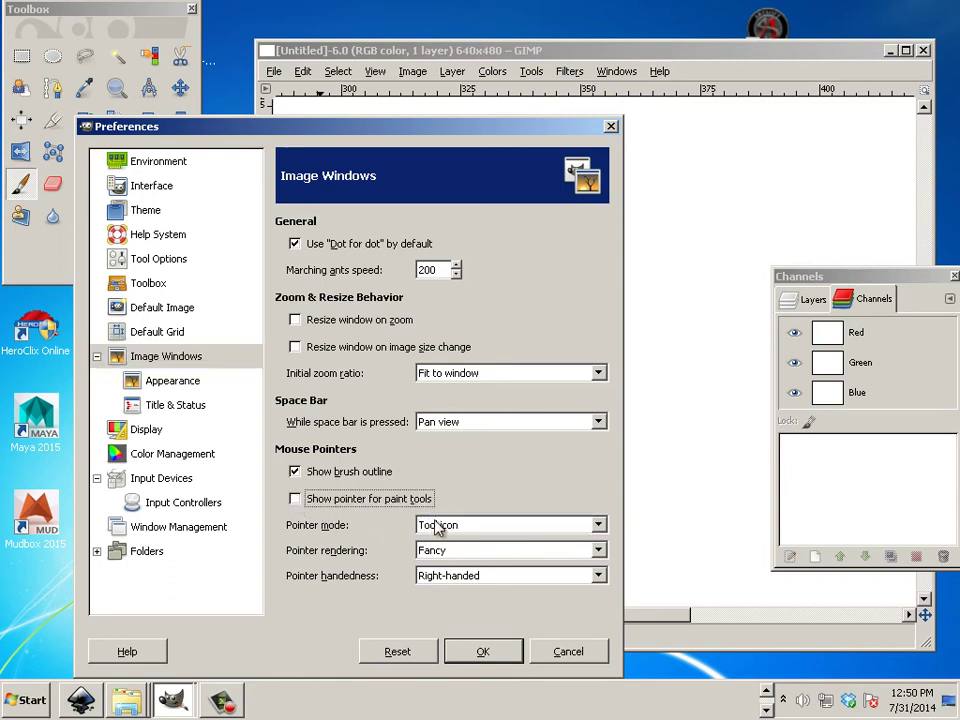
{"action": "left_click", "coordinate": [598, 528]}
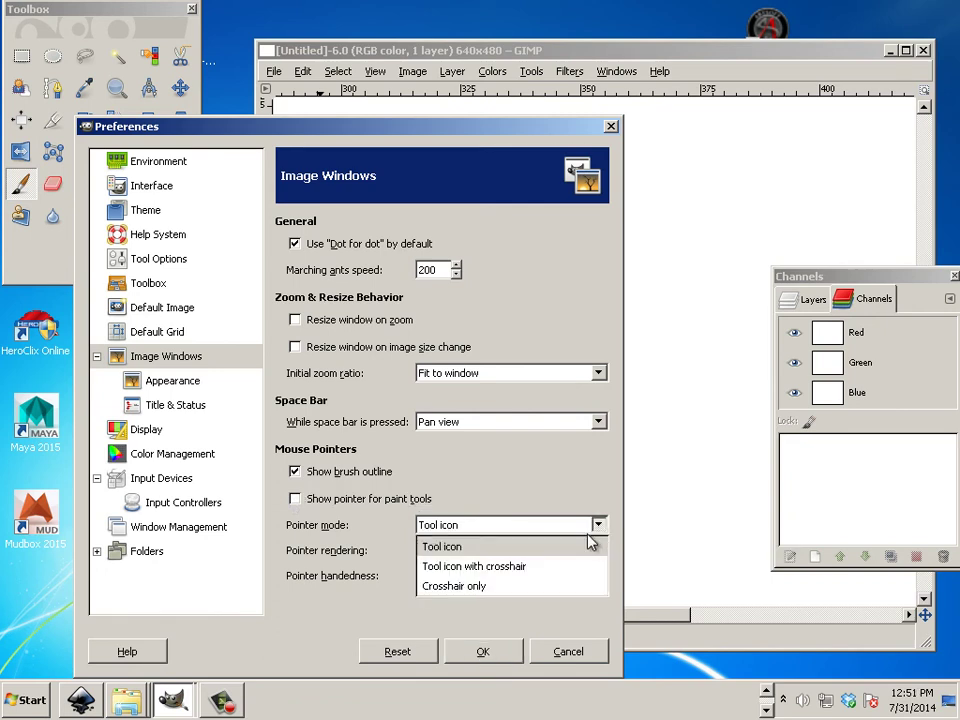
{"action": "left_click", "coordinate": [545, 586]}
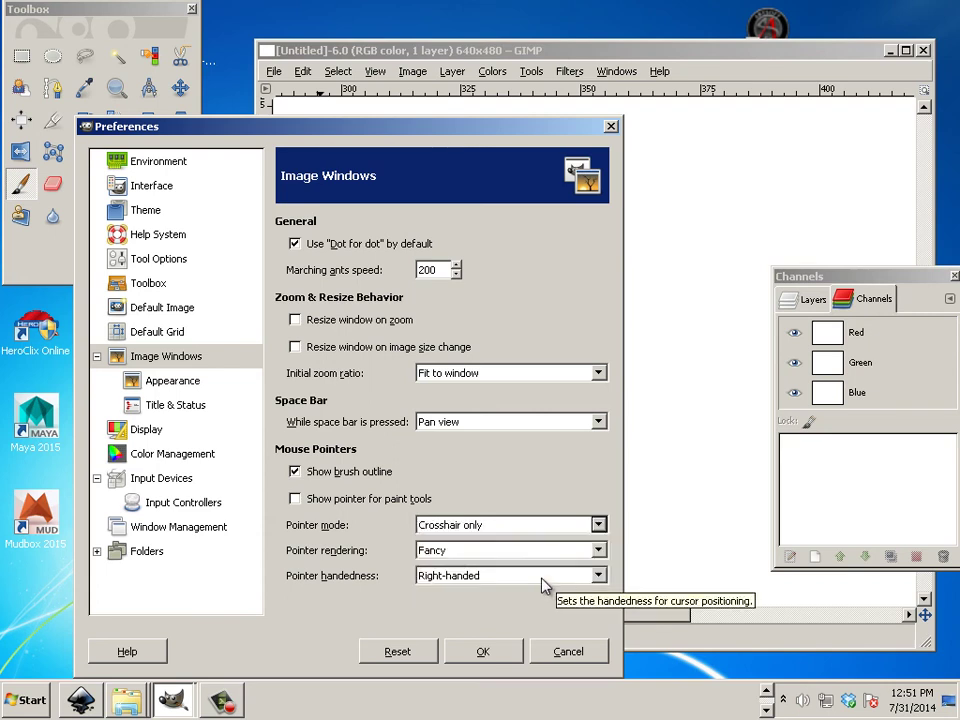
{"action": "left_click", "coordinate": [598, 553]}
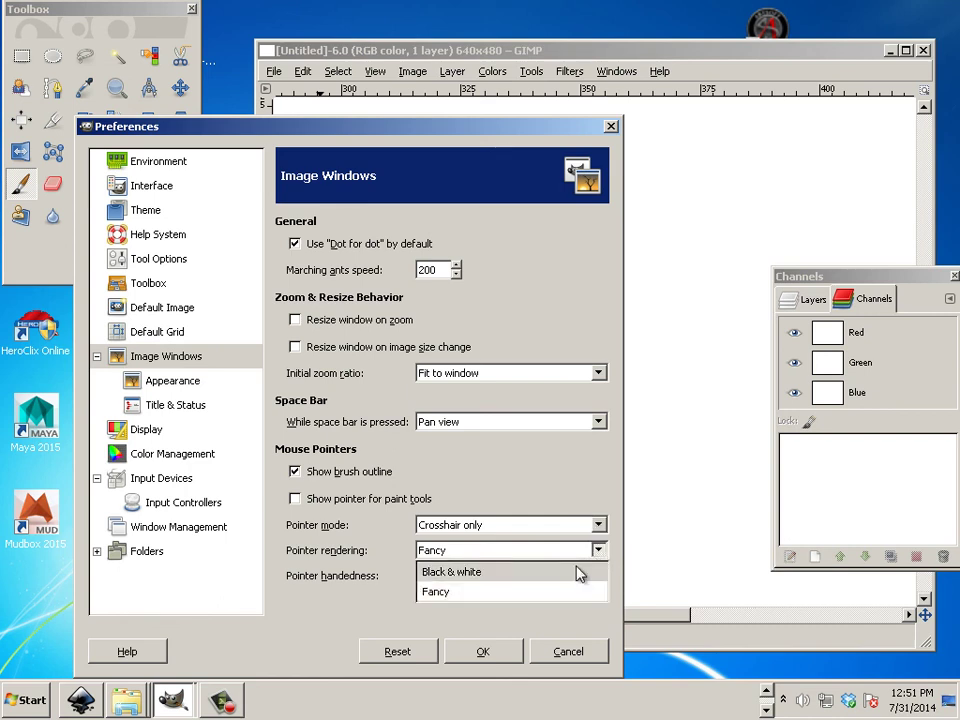
{"action": "left_click", "coordinate": [535, 571]}
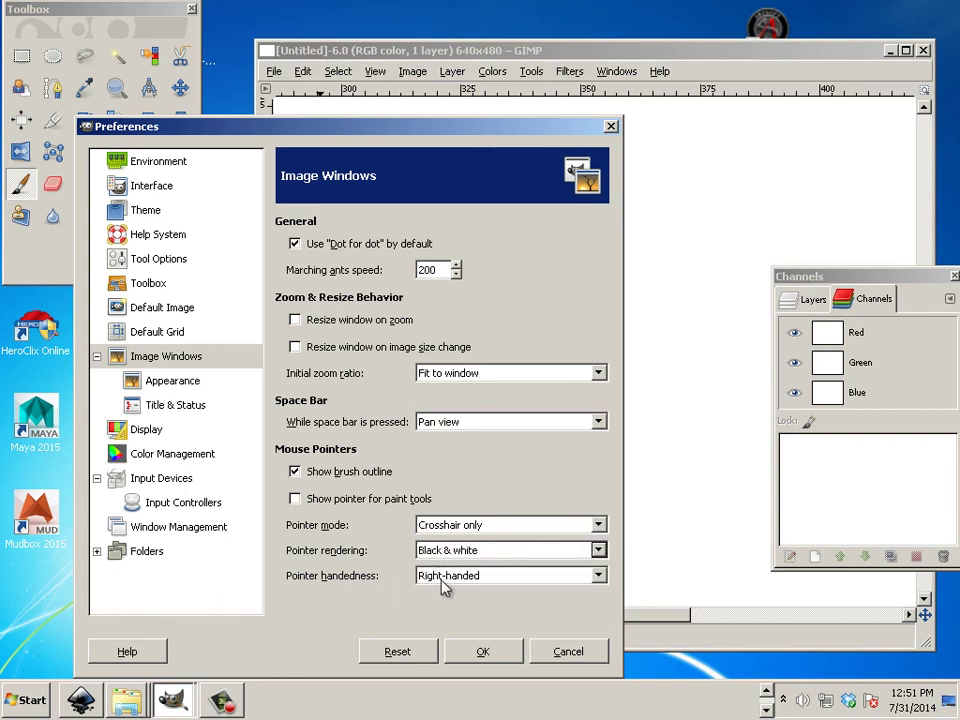
{"action": "left_click", "coordinate": [480, 652]}
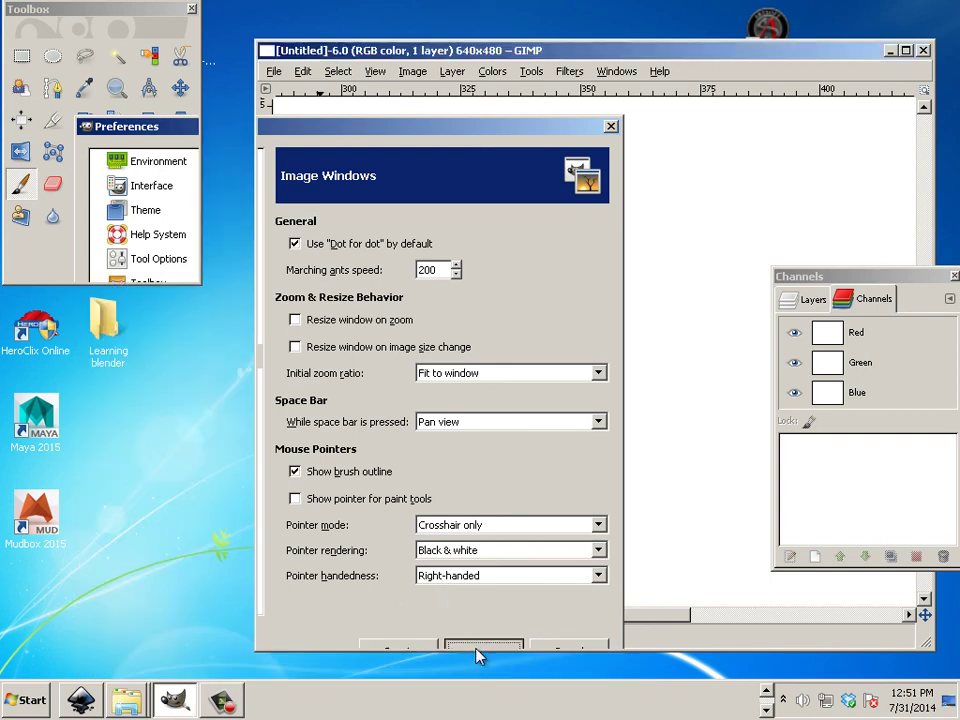
Paint a zigzag test stroke with the Paintbrush, then raise the brush size to 8.
{"action": "left_click", "coordinate": [20, 184]}
{"action": "mouse_move", "coordinate": [397, 283]}
{"action": "left_mouse_down"}
{"action": "mouse_move", "coordinate": [397, 345]}
{"action": "mouse_move", "coordinate": [466, 406]}
{"action": "left_mouse_up"}
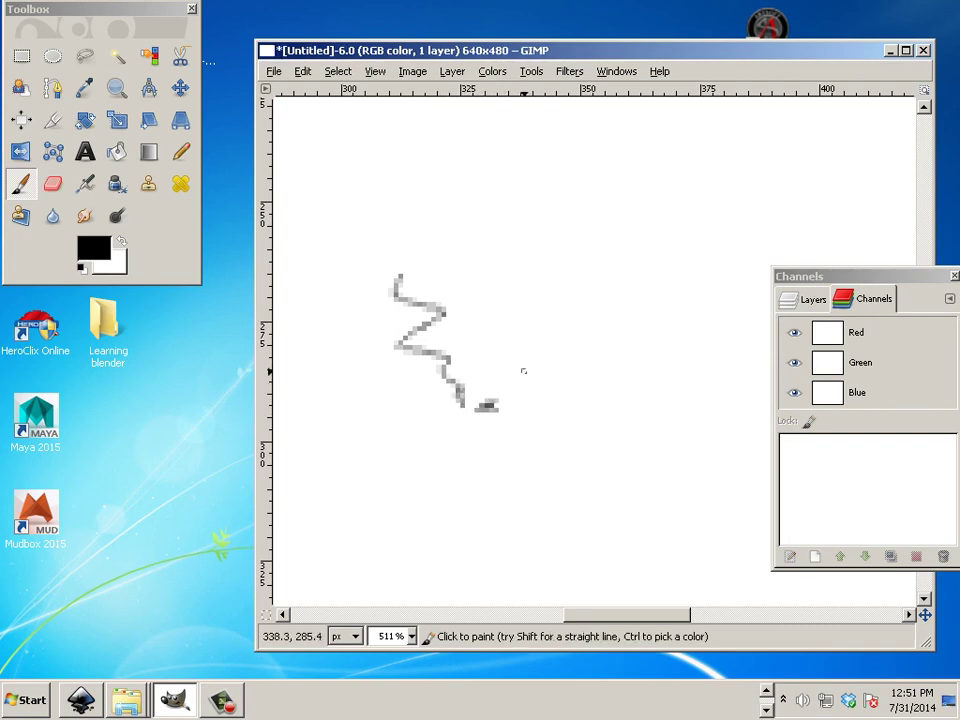
{"action": "key", "text": "bracketright"}
{"action": "key", "text": "bracketright"}
{"action": "key", "text": "bracketright"}
{"action": "key", "text": "bracketright"}
{"action": "key", "text": "bracketright"}
{"action": "key", "text": "bracketright"}
{"action": "key", "text": "bracketright"}
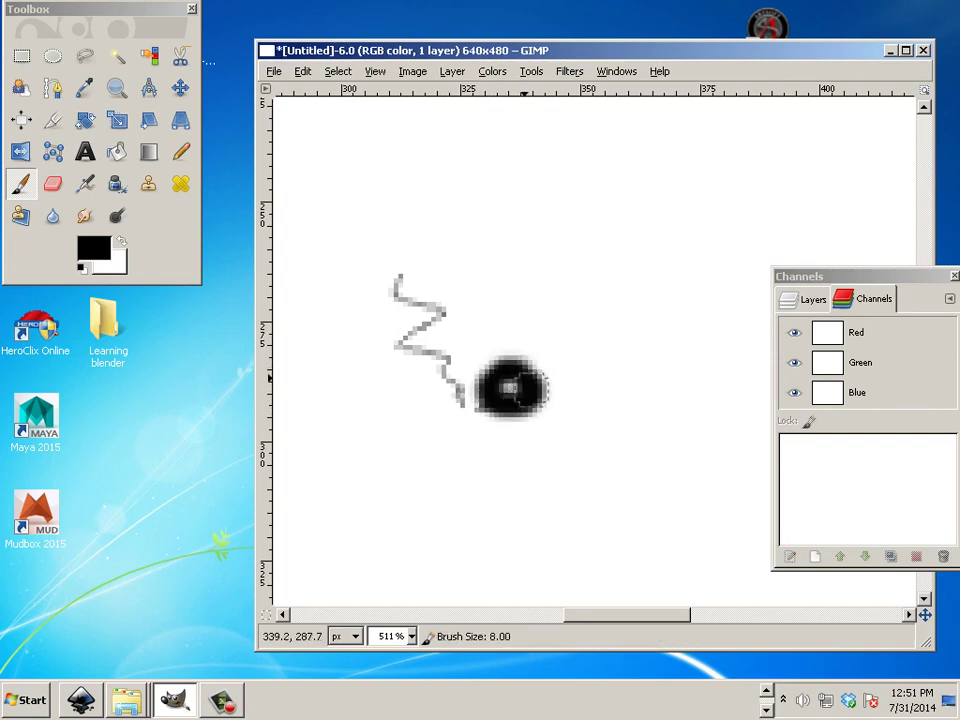